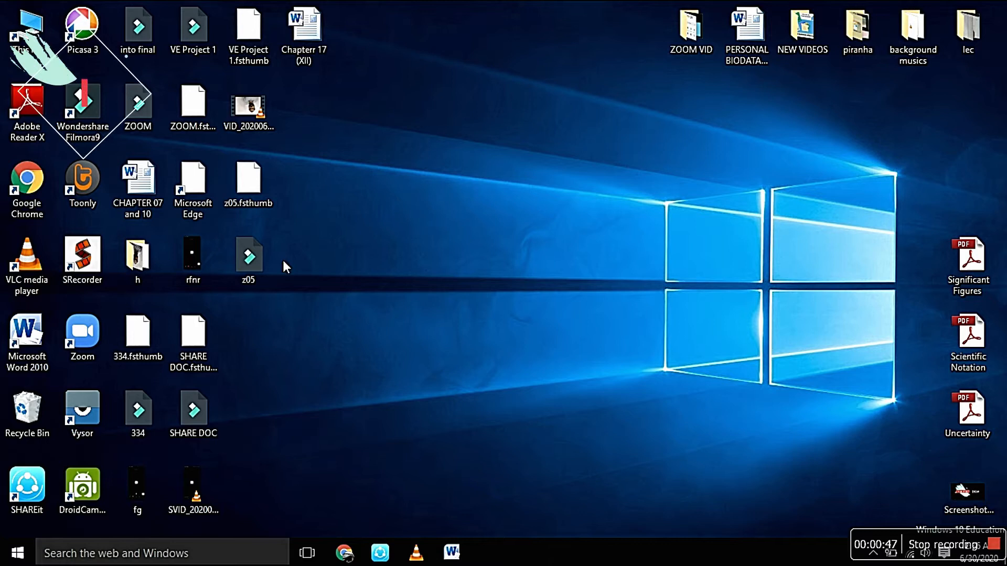
Step: Switch to Google Chrome, search Google for "iris FBR" and open the FBR iris site
{"action": "mouse_move", "coordinate": [342, 561]}
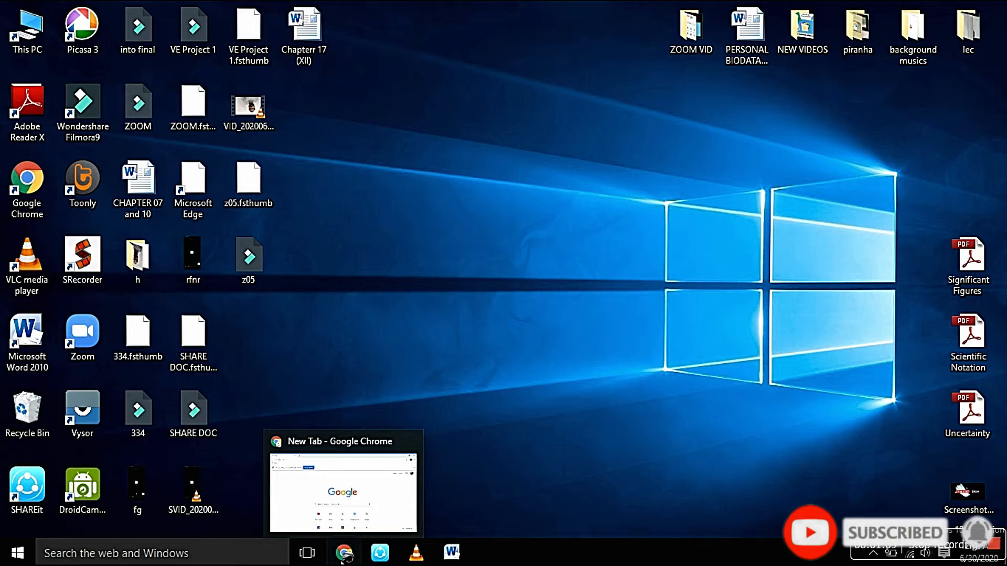
{"action": "left_click", "coordinate": [344, 490]}
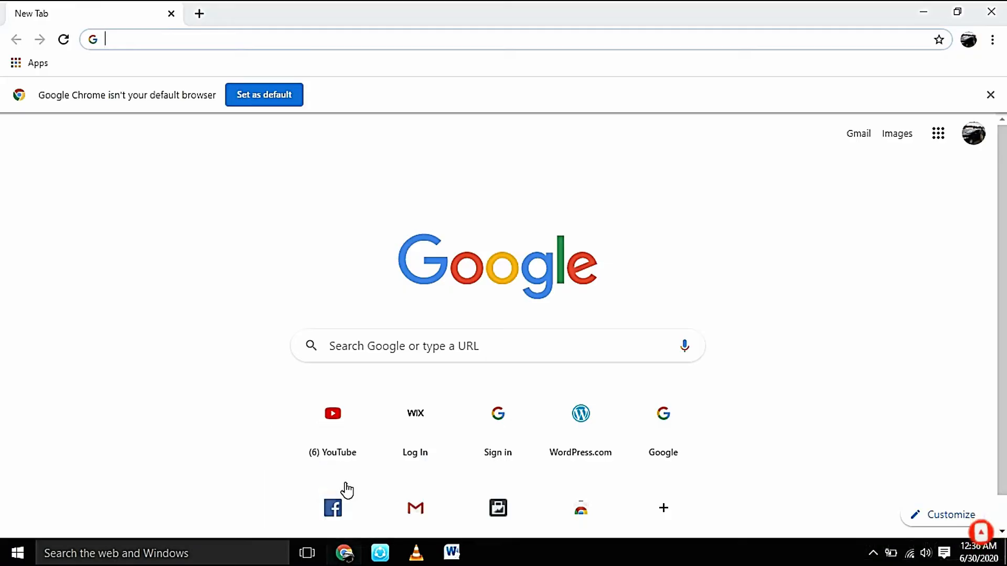
{"action": "left_click", "coordinate": [361, 354]}
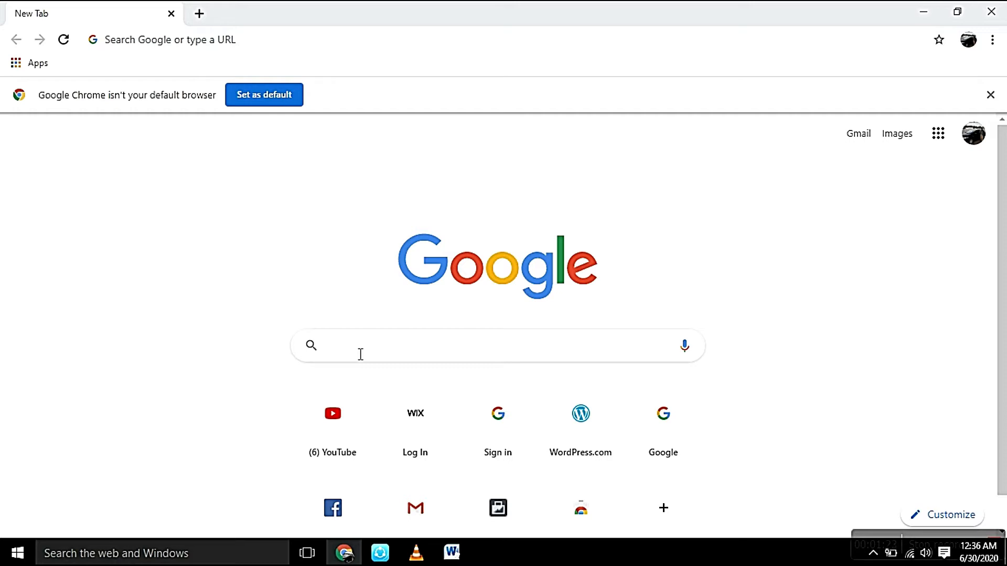
{"action": "type", "text": "iris"}
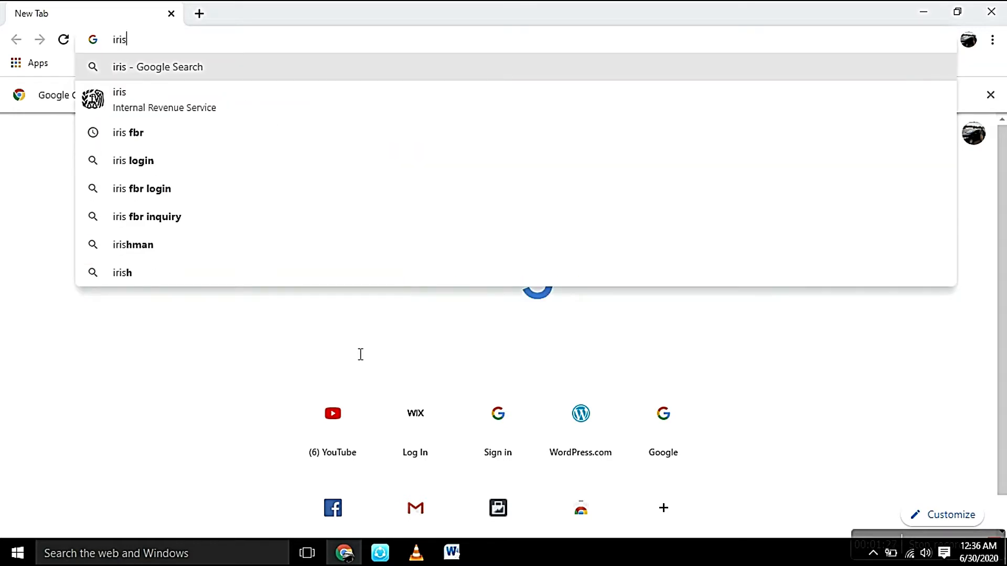
{"action": "type", "text": " FB"}
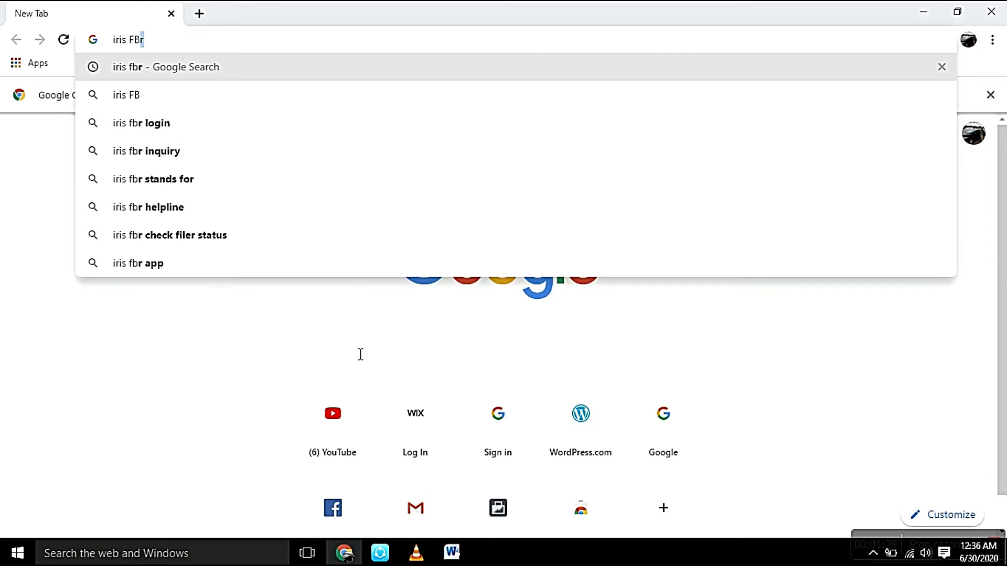
{"action": "type", "text": "R"}
{"action": "key", "text": "Return"}
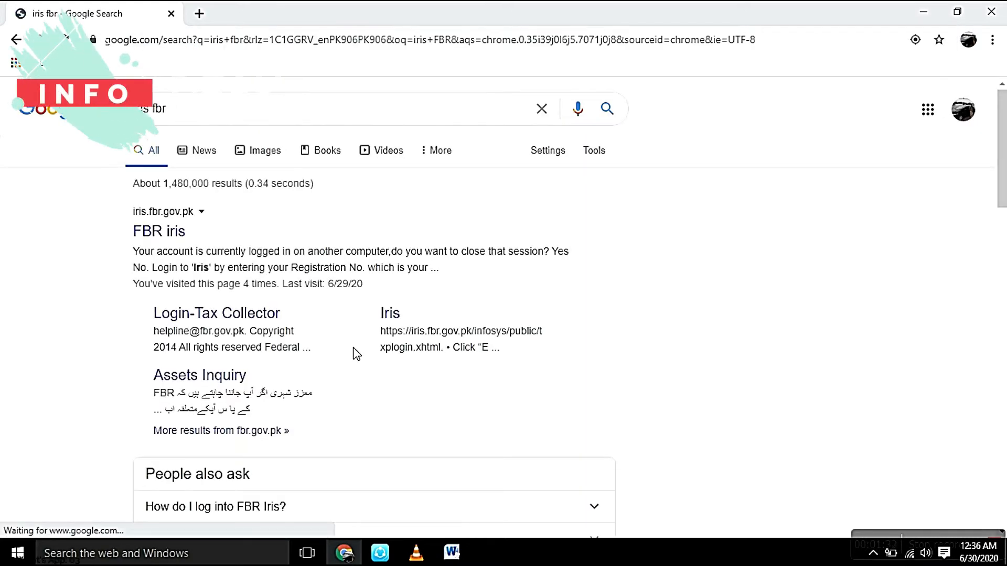
{"action": "left_click", "coordinate": [179, 234]}
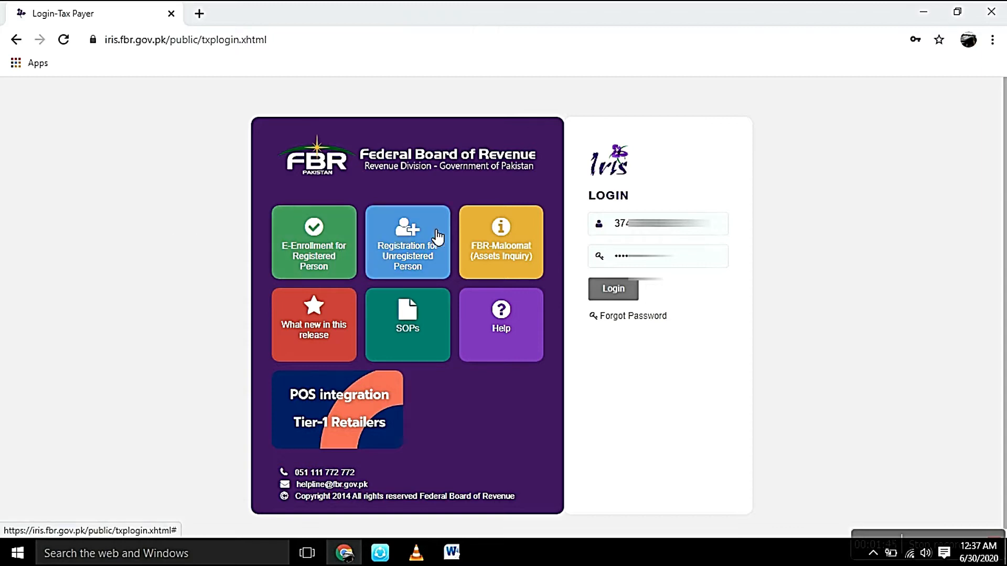
Step: Review the New Registration form for unregistered persons through to its captcha section, and return to the Iris login page
{"action": "left_click", "coordinate": [396, 223]}
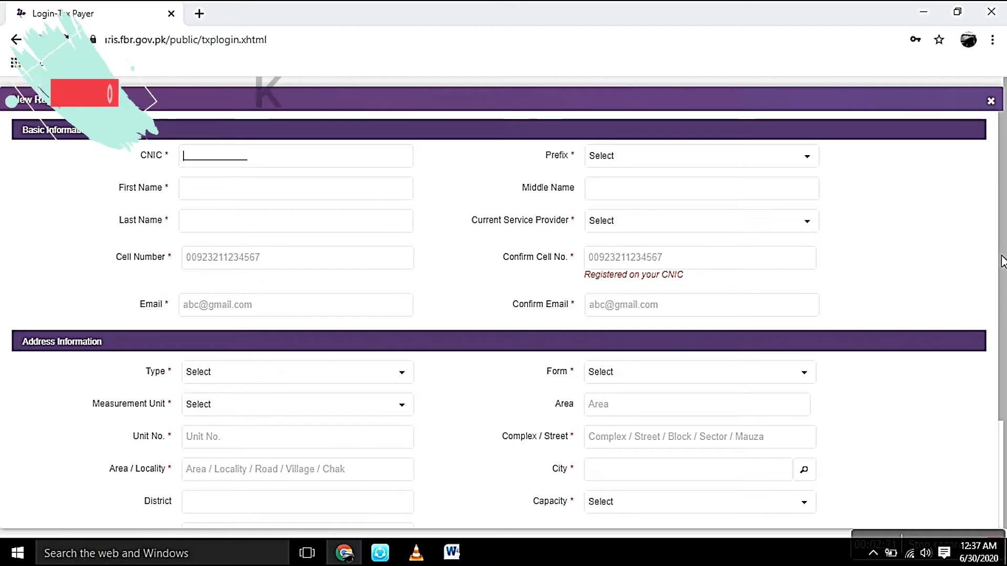
{"action": "left_click_drag", "start_coordinate": [1002, 261], "coordinate": [1003, 446]}
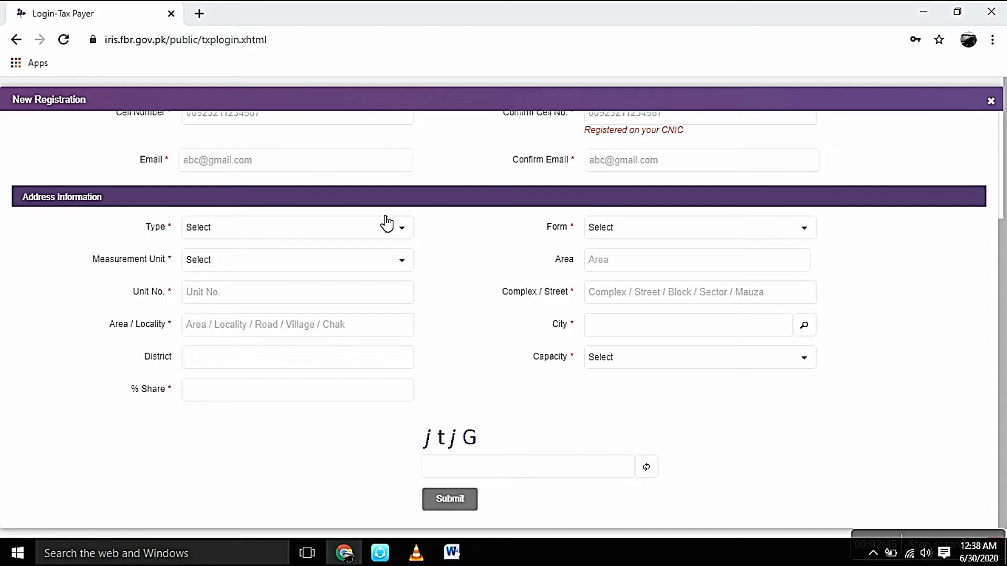
{"action": "left_click", "coordinate": [17, 40]}
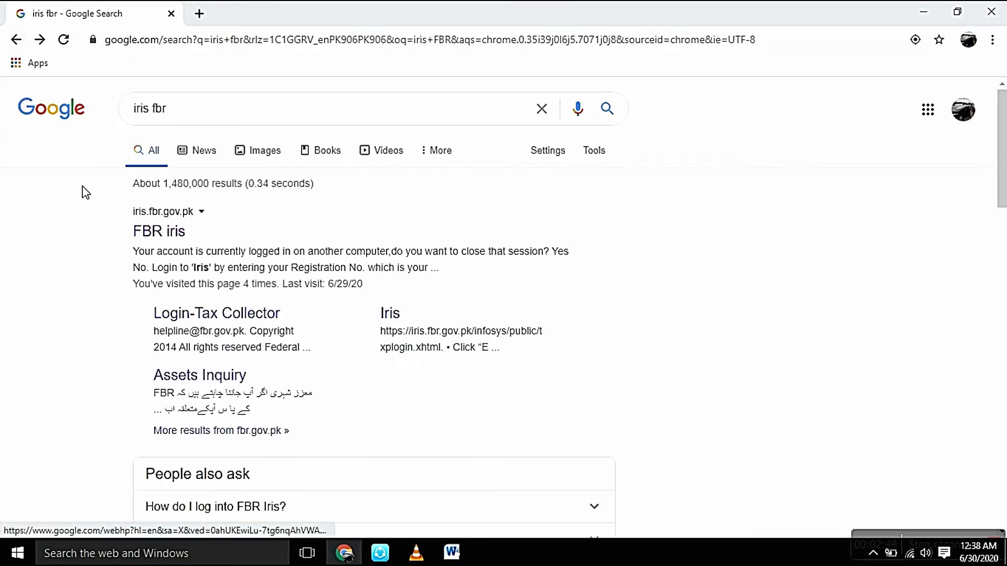
{"action": "left_click", "coordinate": [145, 236]}
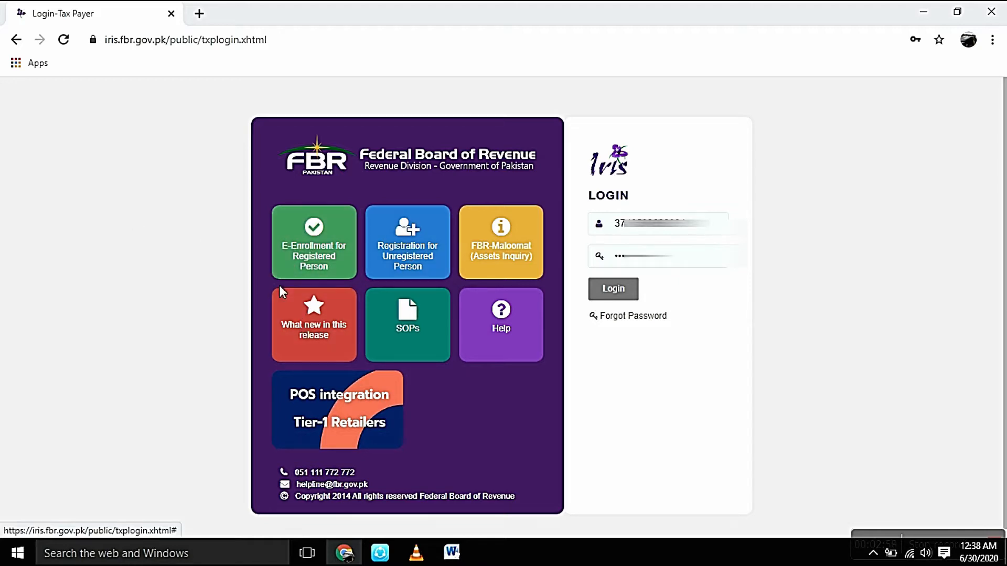
Step: Review the E-Enrollment form for registered persons and return to the Iris login page
{"action": "left_click", "coordinate": [320, 237]}
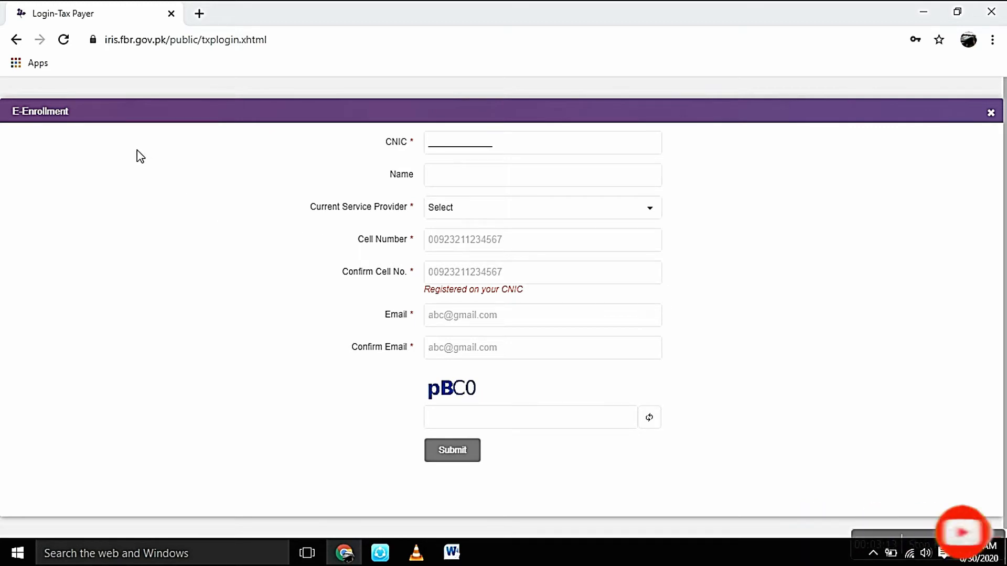
{"action": "left_click", "coordinate": [17, 41]}
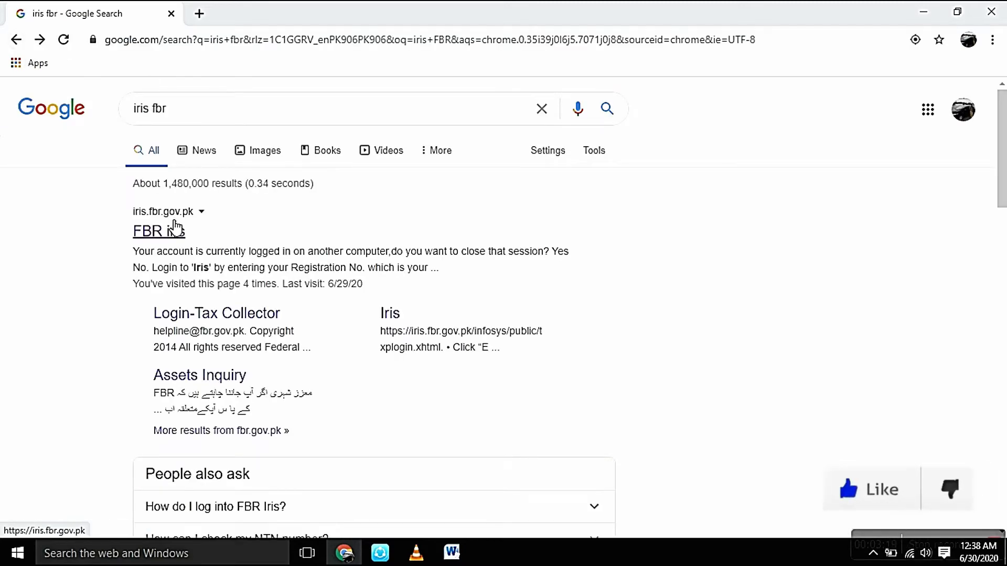
{"action": "left_click", "coordinate": [176, 231]}
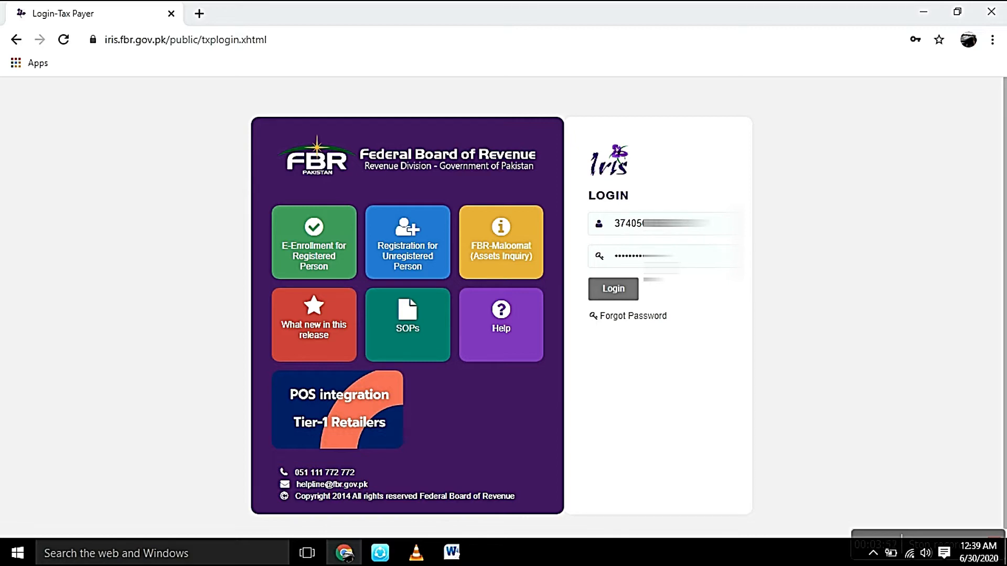
Step: Log in to Iris with the prefilled credentials and skip the missing bank account notice
{"action": "left_click", "coordinate": [619, 289]}
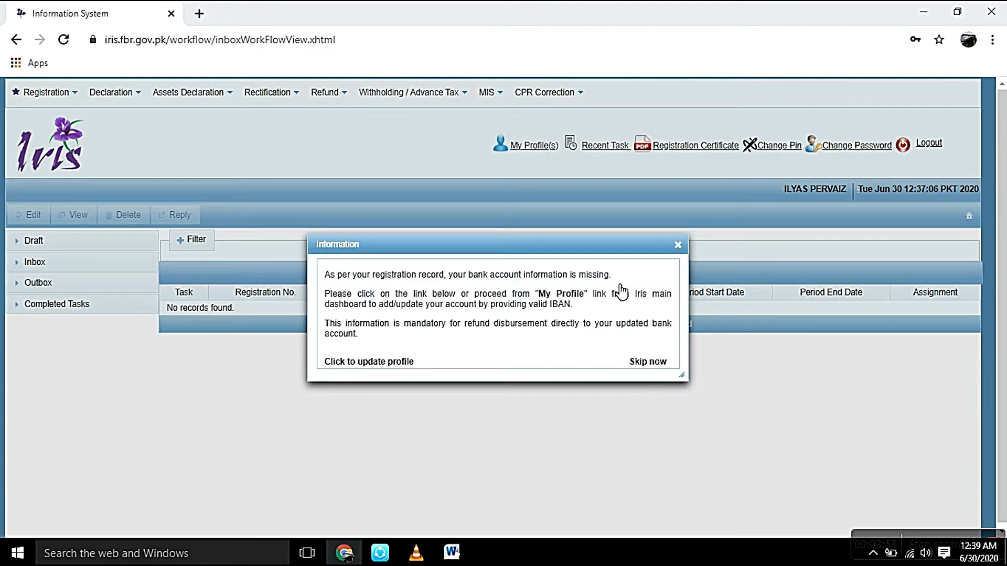
{"action": "left_click", "coordinate": [650, 362]}
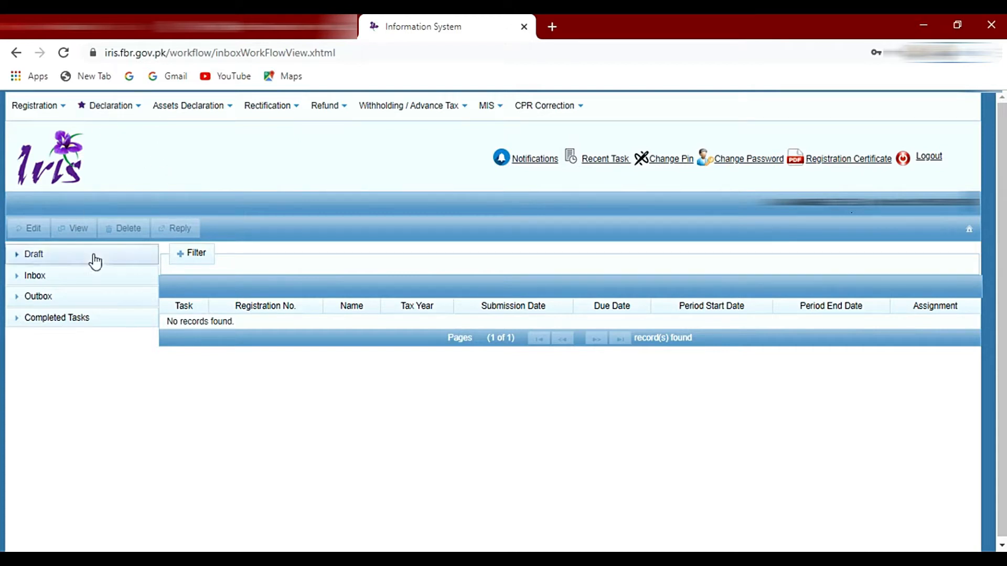
Step: Start an original Normal Return (Ind/AOP/COY) declaration
{"action": "left_click", "coordinate": [115, 117]}
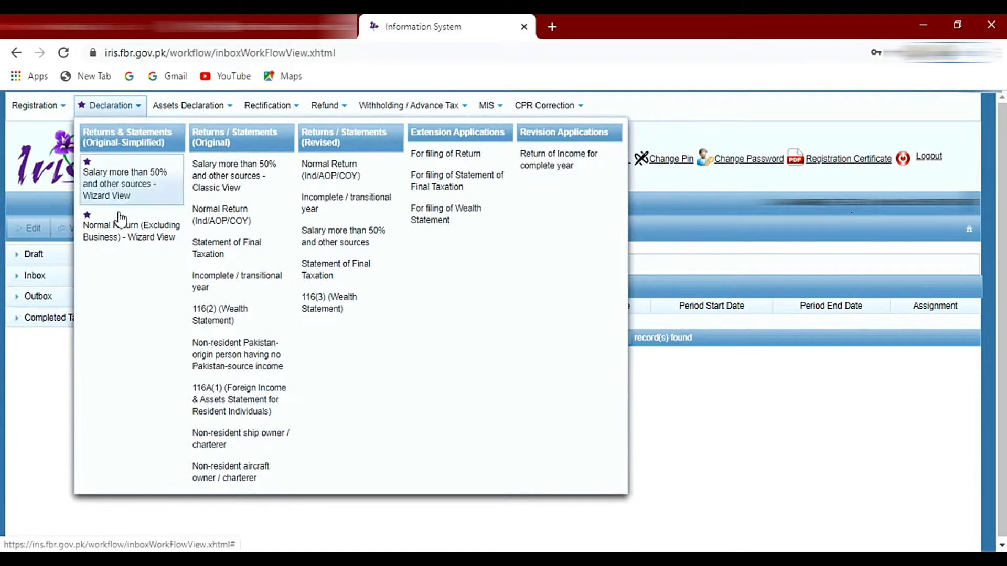
{"action": "left_click", "coordinate": [135, 106]}
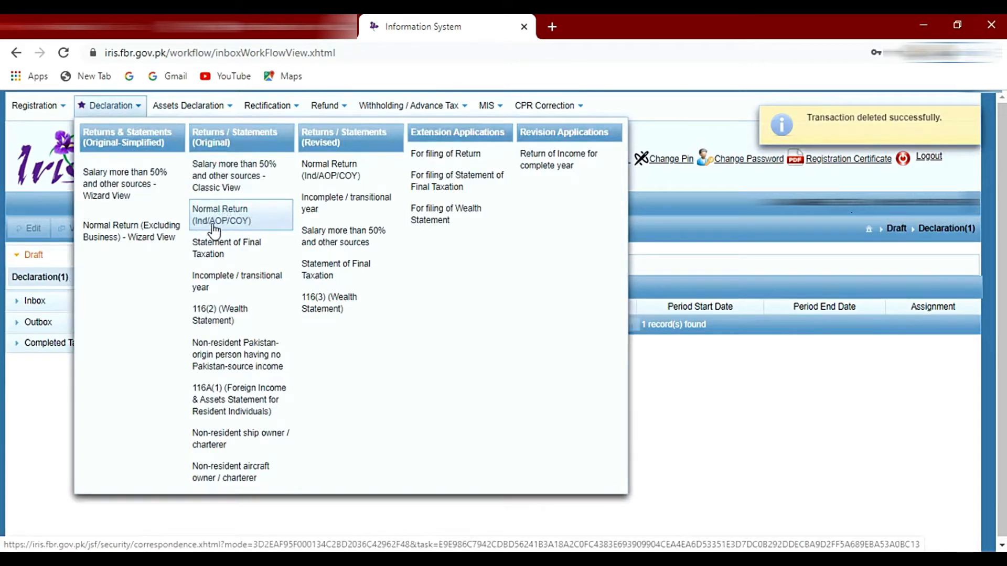
{"action": "left_click", "coordinate": [235, 219]}
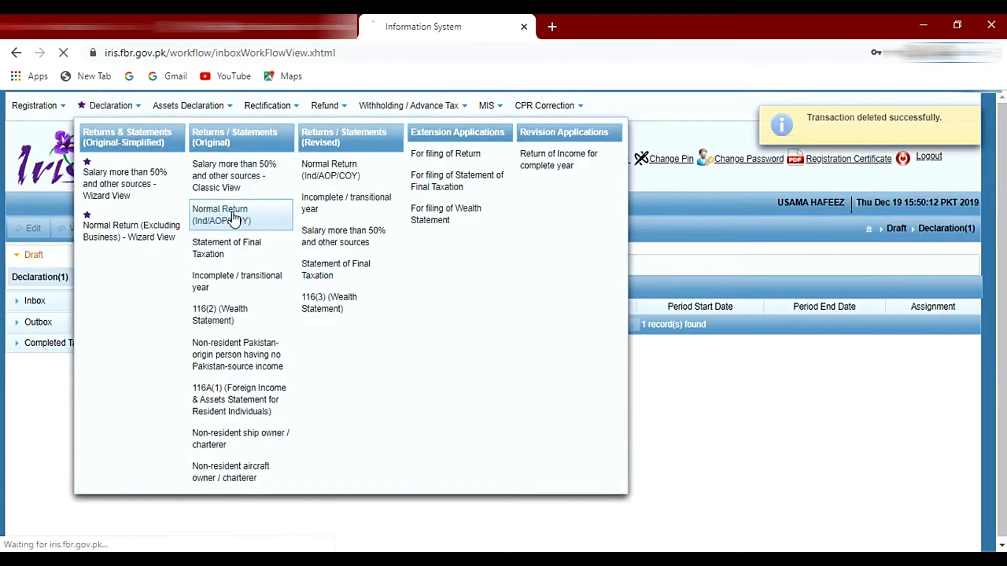
Step: Search for tax period 2019 and select the period 01-Jul-2018 to 30-Jun-2019 for the return
{"action": "left_click", "coordinate": [105, 171]}
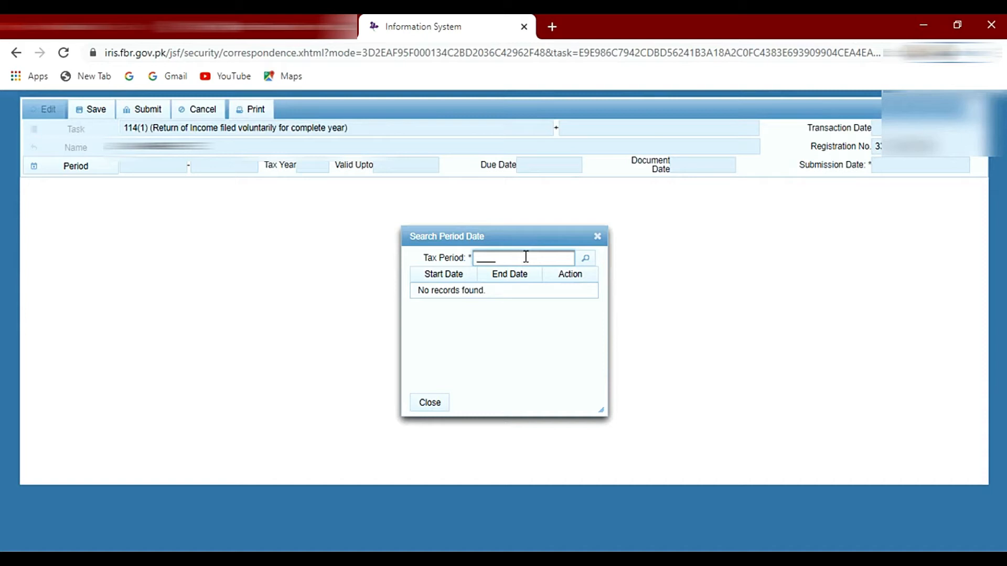
{"action": "type", "text": "019"}
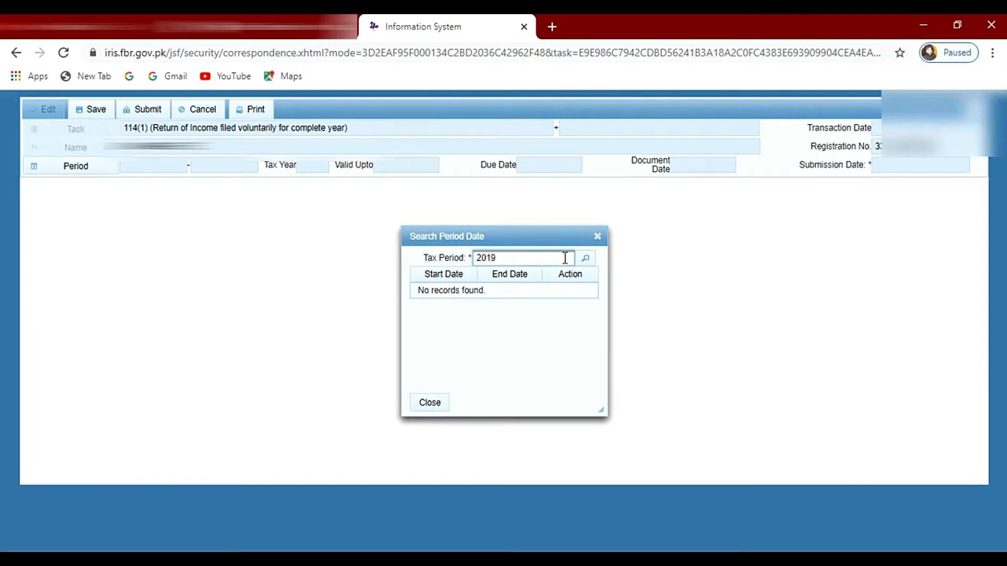
{"action": "key", "text": "Return"}
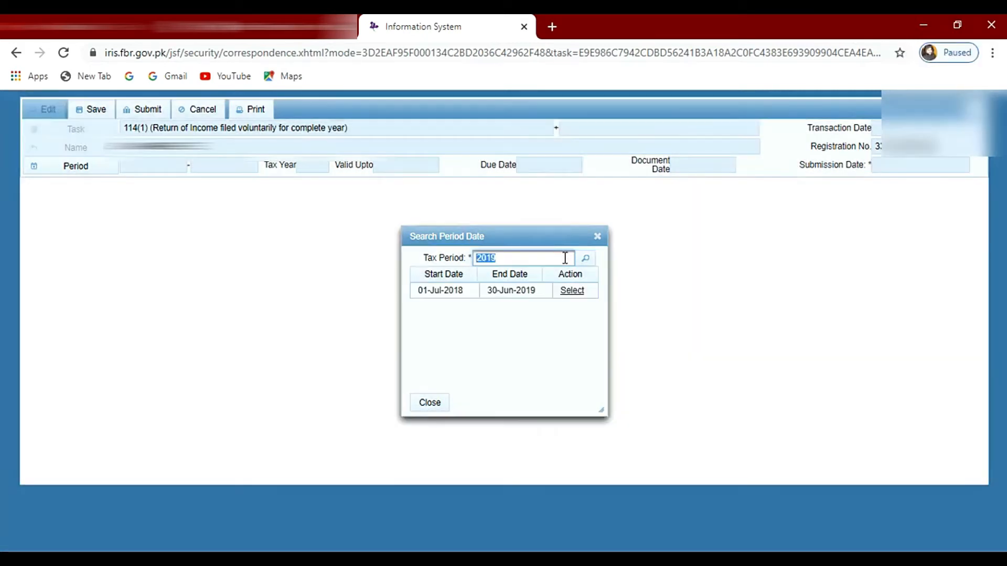
{"action": "left_click", "coordinate": [583, 297]}
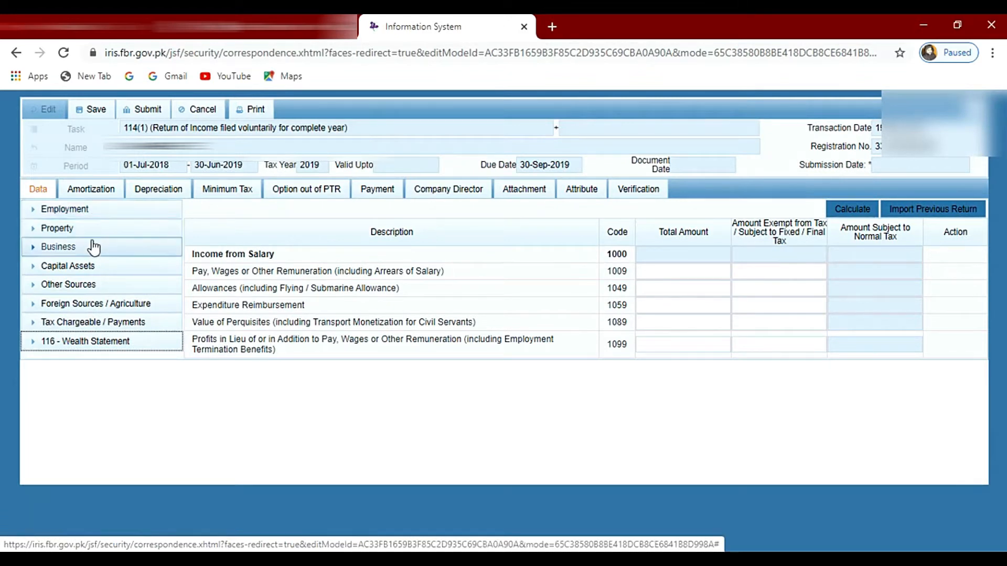
Step: Enter 772000 as the total amount for pay, wages or other remuneration in the Employment salary section, and calculate the income
{"action": "left_click", "coordinate": [54, 212]}
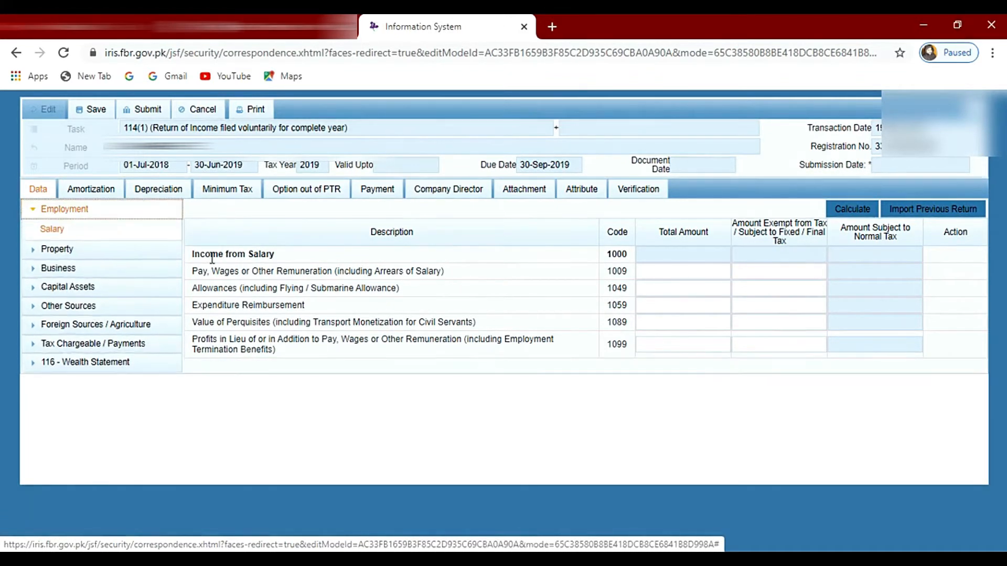
{"action": "left_click", "coordinate": [72, 234]}
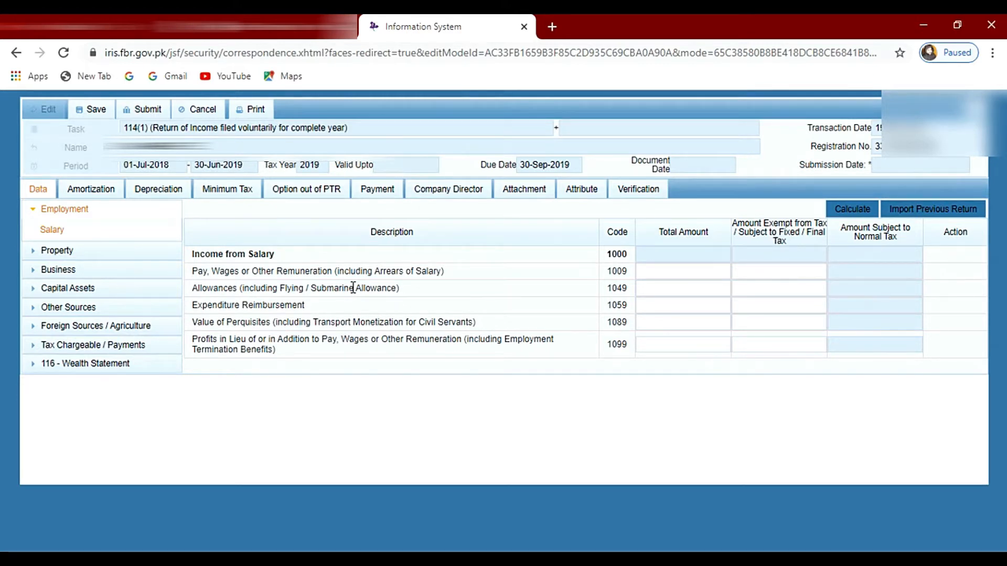
{"action": "left_click", "coordinate": [714, 271]}
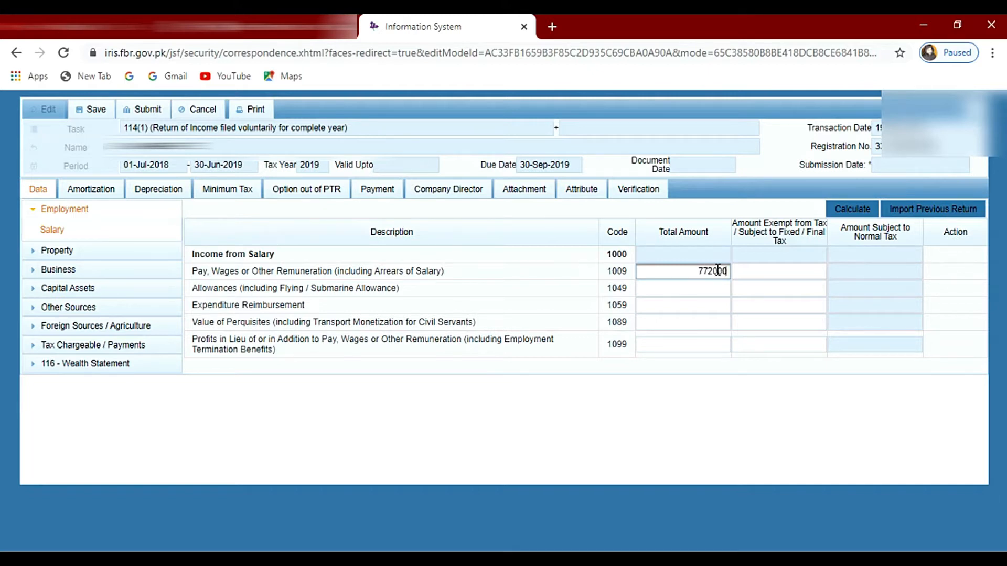
{"action": "left_click", "coordinate": [722, 288]}
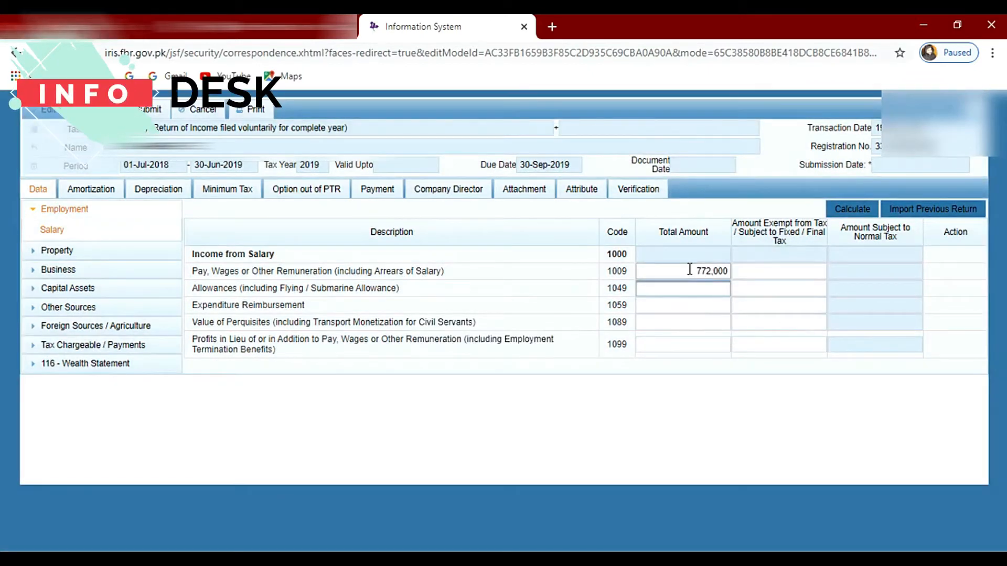
{"action": "left_click_drag", "start_coordinate": [689, 269], "coordinate": [728, 271]}
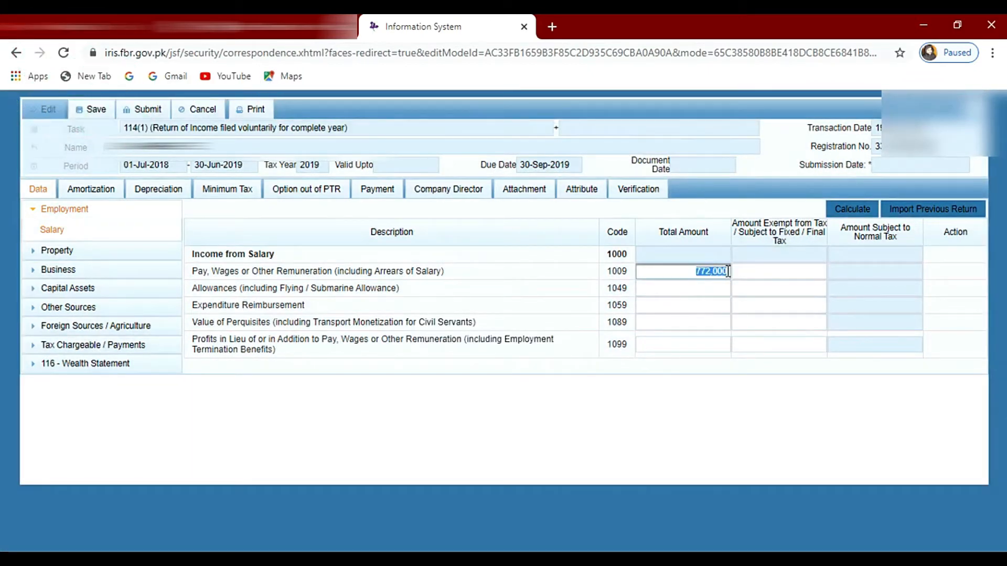
{"action": "left_click", "coordinate": [693, 289]}
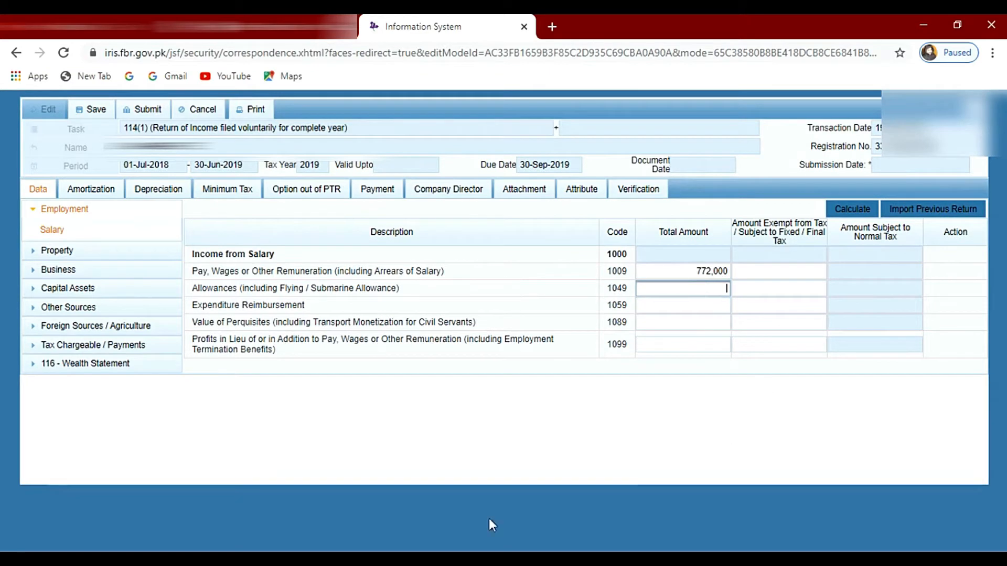
{"action": "left_click", "coordinate": [840, 211]}
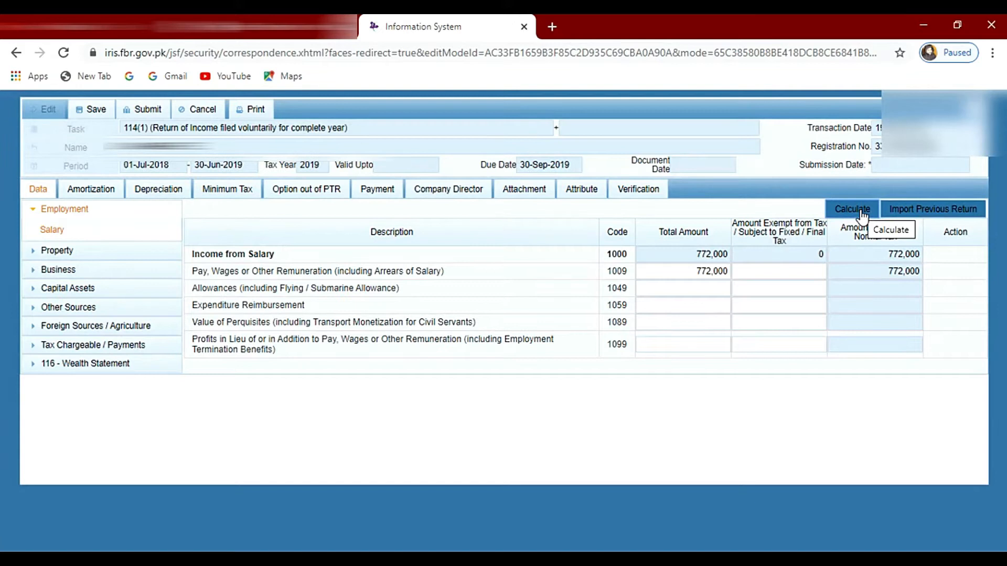
{"action": "left_click", "coordinate": [861, 213]}
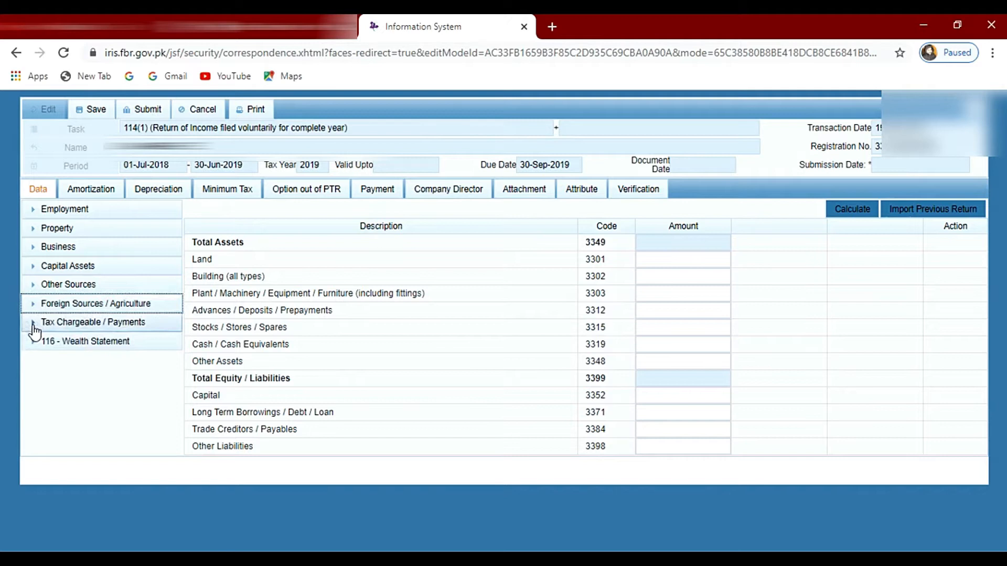
Step: Examine the Computations of Tax Chargeable / Payments, checking the Normal Income Tax amount
{"action": "left_click", "coordinate": [34, 324]}
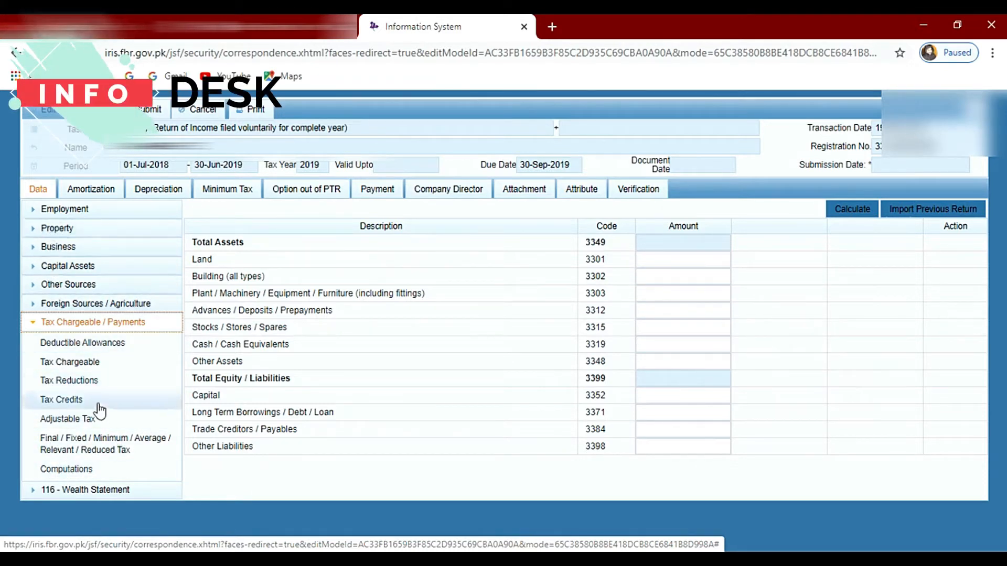
{"action": "left_click", "coordinate": [83, 471]}
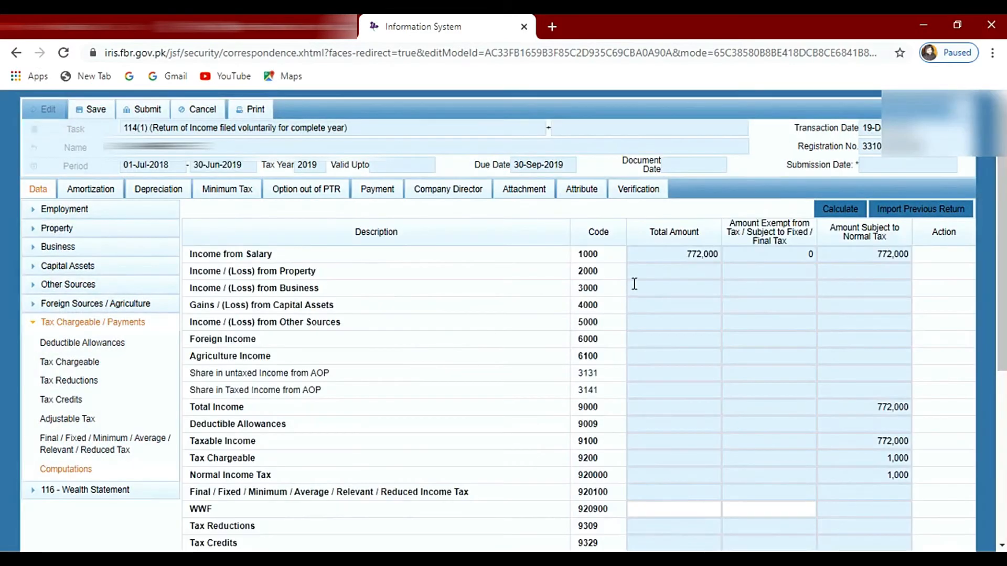
{"action": "scroll", "coordinate": [988, 420], "scroll_direction": "down", "scroll_amount": 2}
{"action": "scroll", "coordinate": [988, 420], "scroll_direction": "down", "scroll_amount": 3}
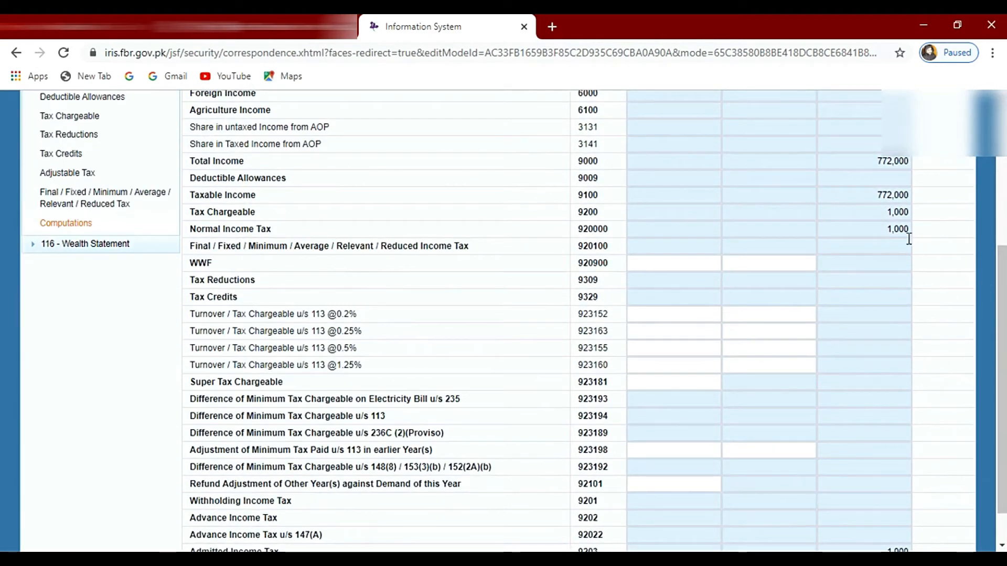
{"action": "left_click_drag", "start_coordinate": [886, 229], "coordinate": [910, 233]}
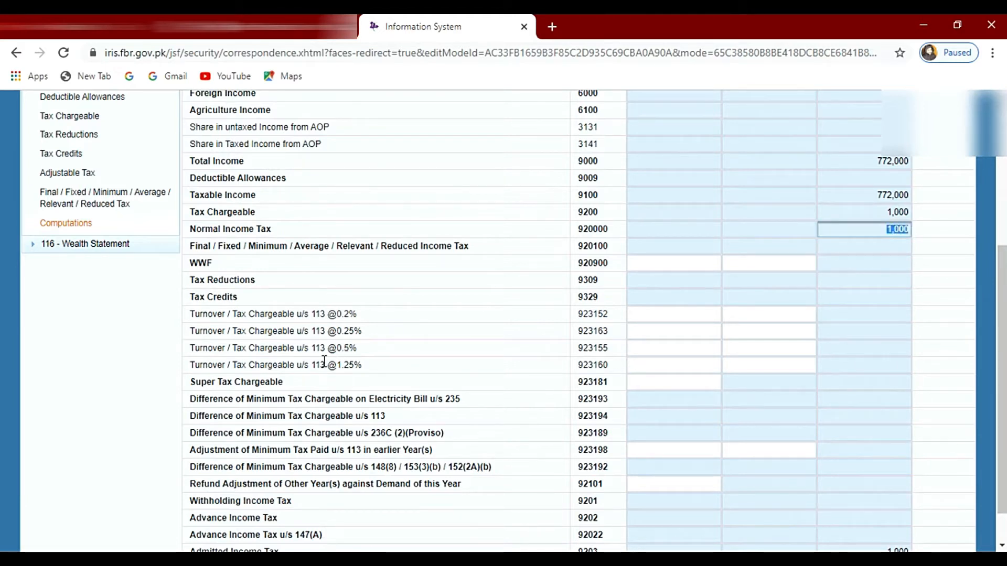
Step: Open the Adjustable Tax section of Tax Chargeable / Payments and find the Cash Withdrawal from Bank u/s 231A row
{"action": "scroll", "coordinate": [325, 362], "scroll_direction": "up", "scroll_amount": 1}
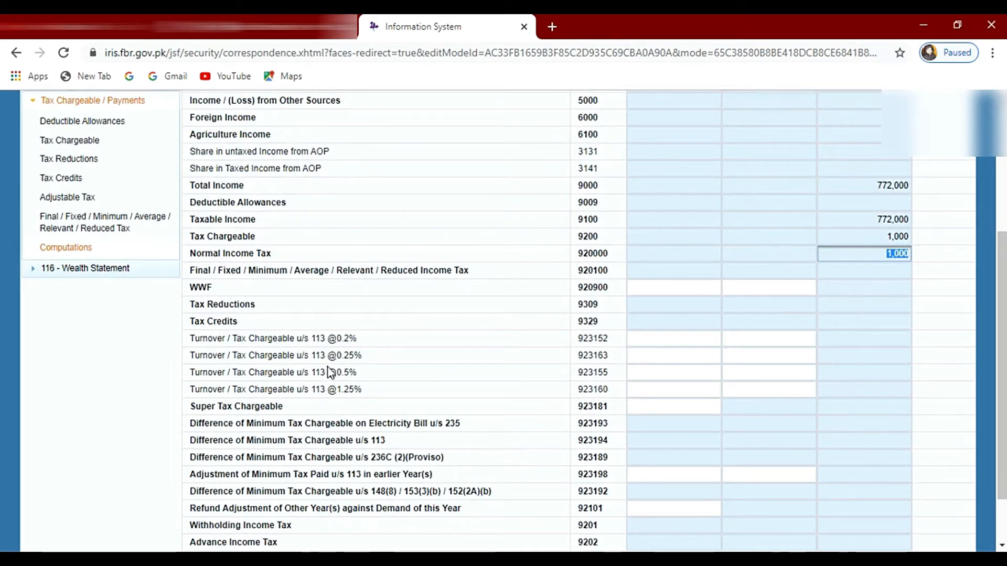
{"action": "scroll", "coordinate": [222, 275], "scroll_direction": "up", "scroll_amount": 3}
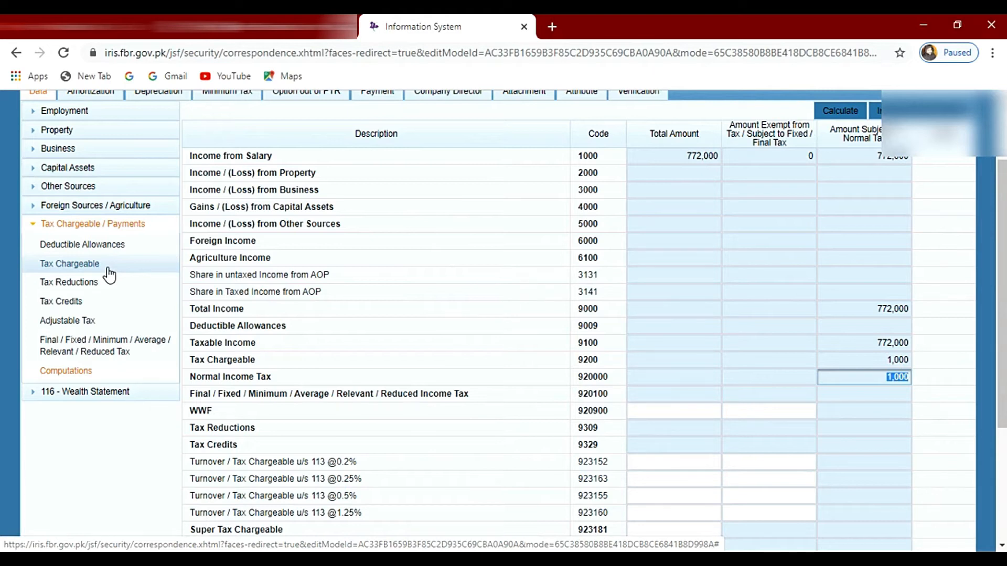
{"action": "left_click", "coordinate": [62, 320]}
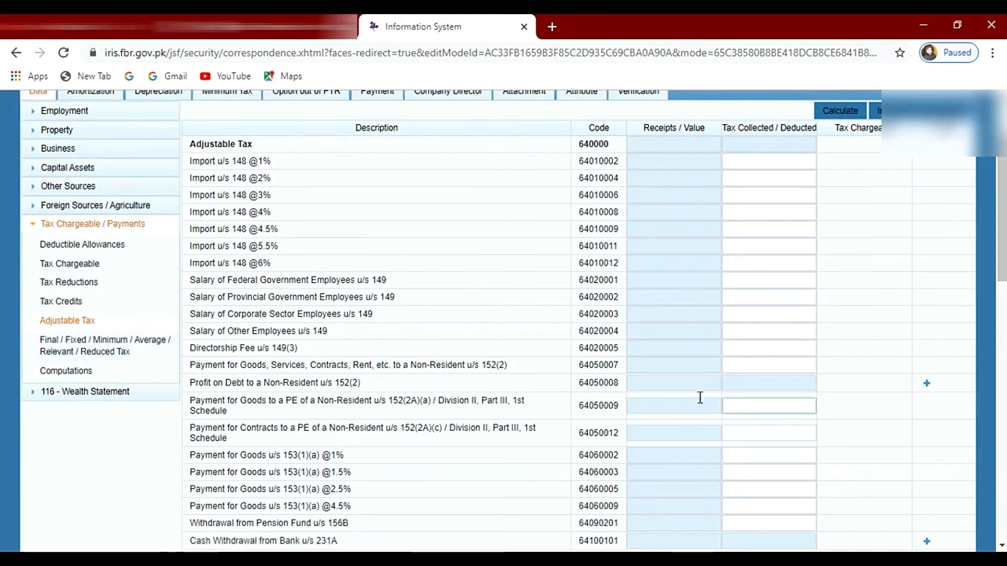
{"action": "scroll", "coordinate": [546, 546], "scroll_direction": "down", "scroll_amount": 2}
{"action": "scroll", "coordinate": [544, 546], "scroll_direction": "down", "scroll_amount": 2}
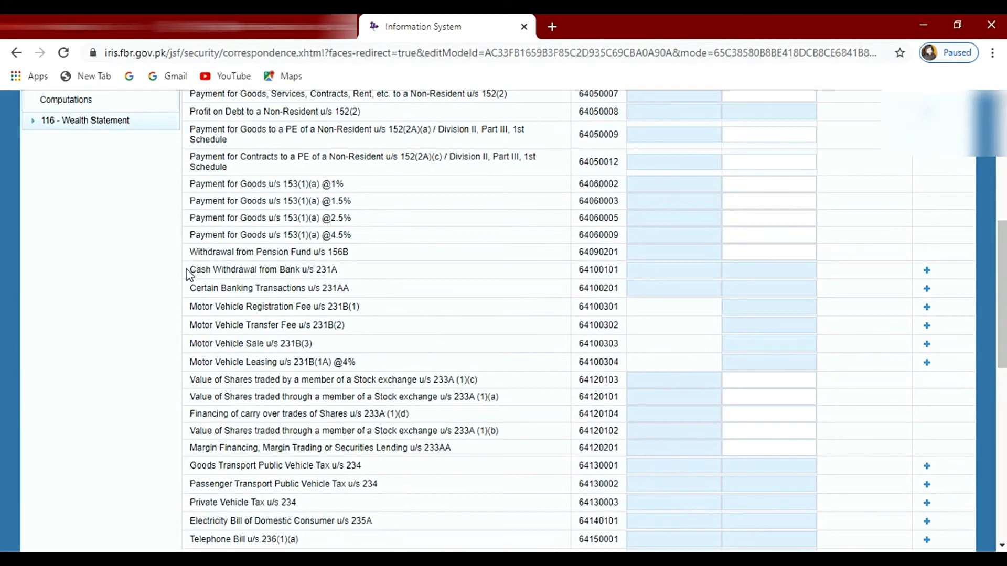
{"action": "left_click_drag", "start_coordinate": [189, 269], "coordinate": [331, 271]}
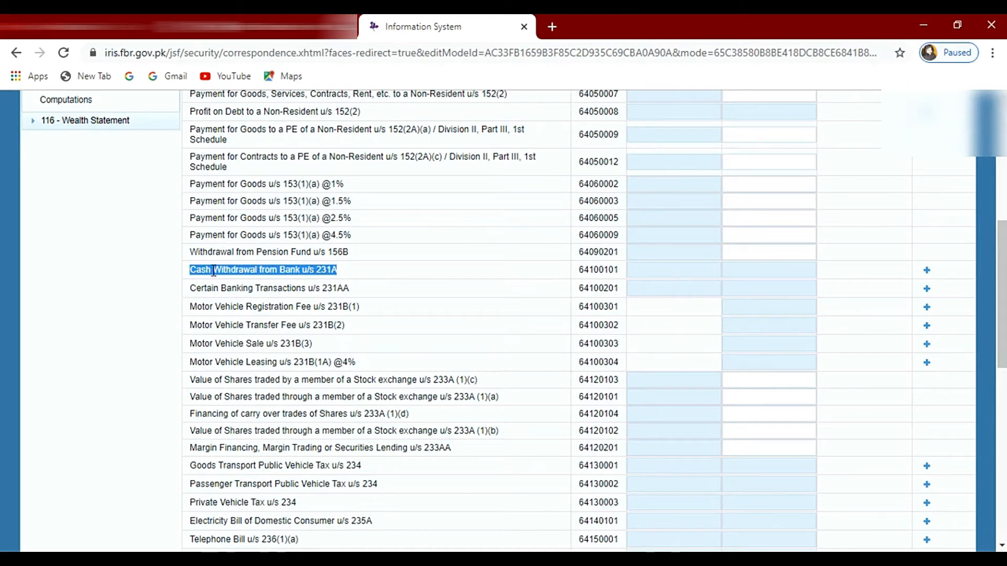
Step: Add a Cash Withdrawal from Bank u/s 231A entry with the bank account number as the investment and MCB Limited as the contents
{"action": "left_click", "coordinate": [927, 272]}
{"action": "left_click", "coordinate": [464, 275]}
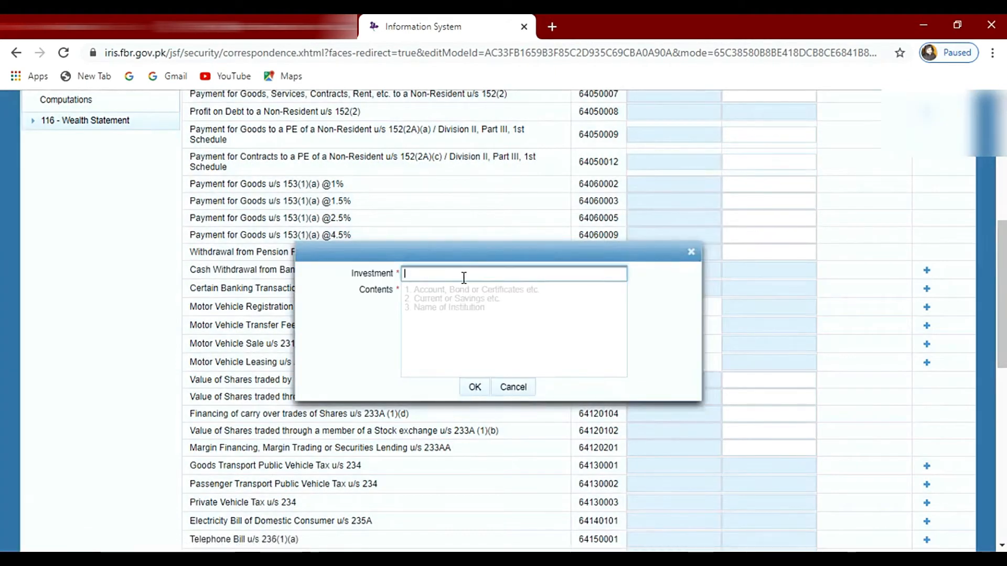
{"action": "type", "text": "Account"}
{"action": "left_click", "coordinate": [507, 289]}
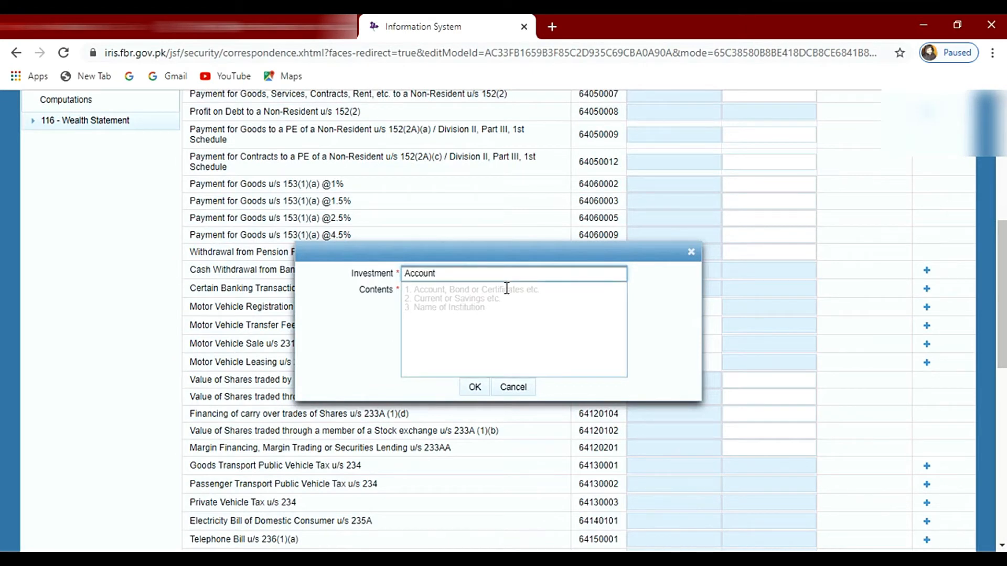
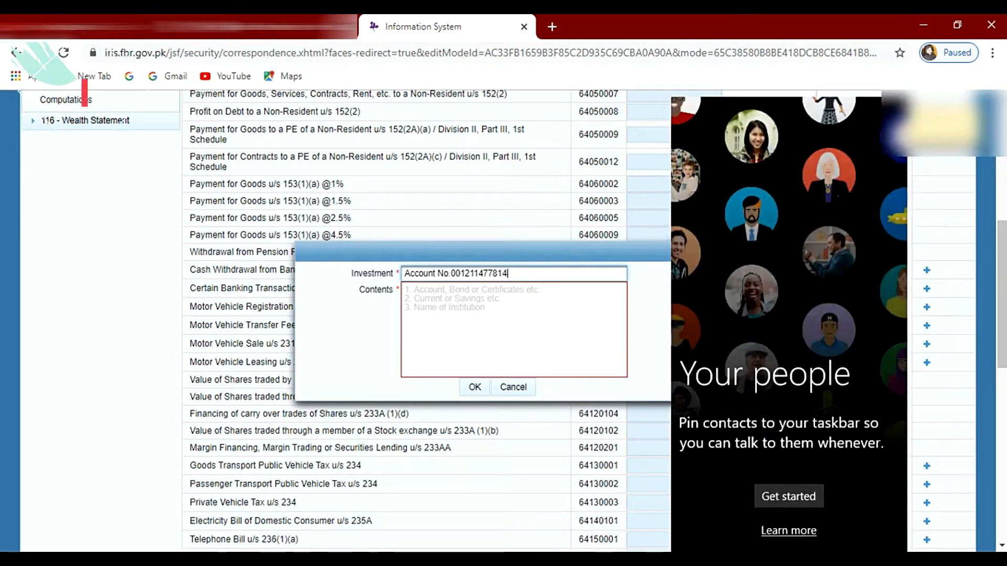
{"action": "left_click", "coordinate": [504, 316]}
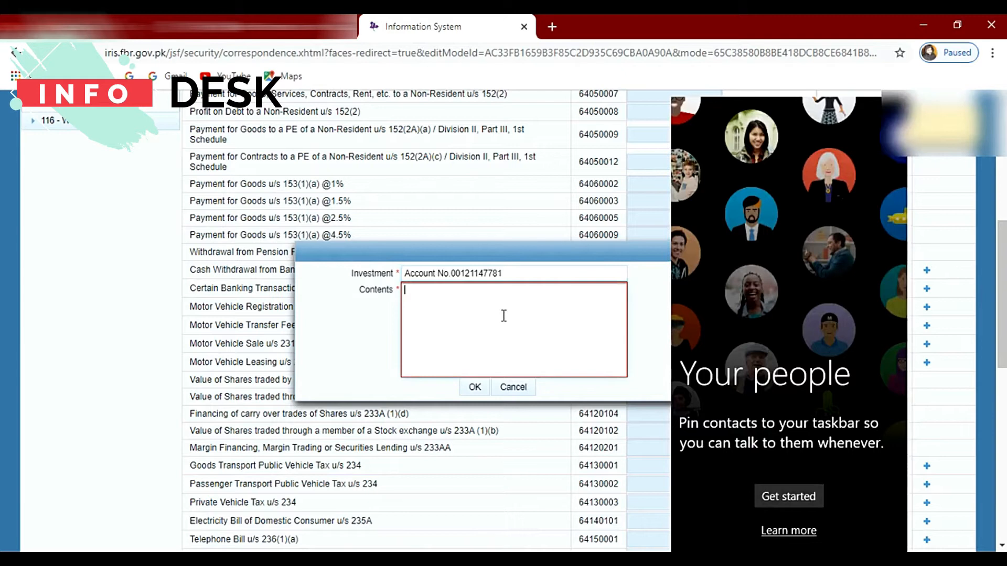
{"action": "type", "text": "MCB Limited"}
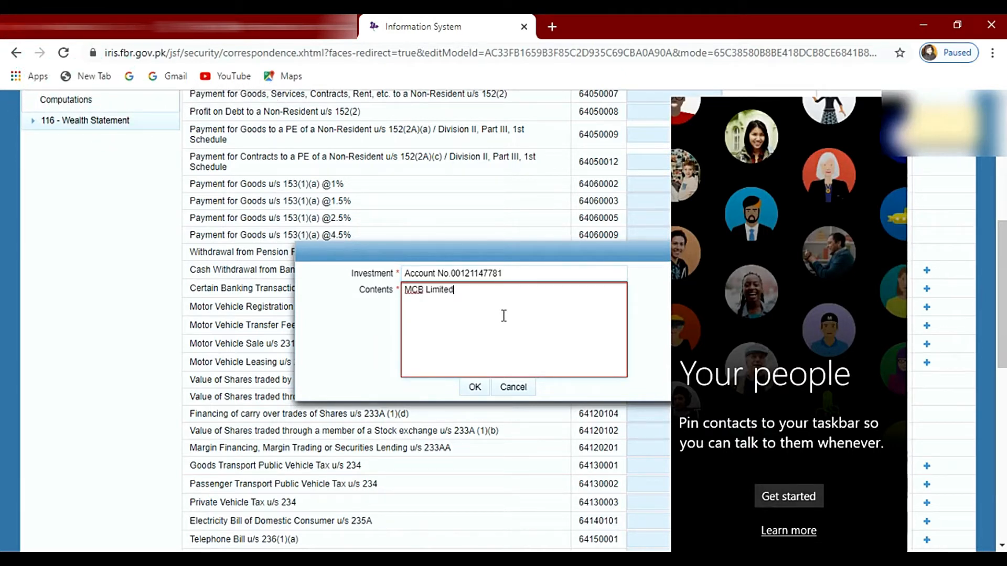
{"action": "left_click", "coordinate": [475, 387]}
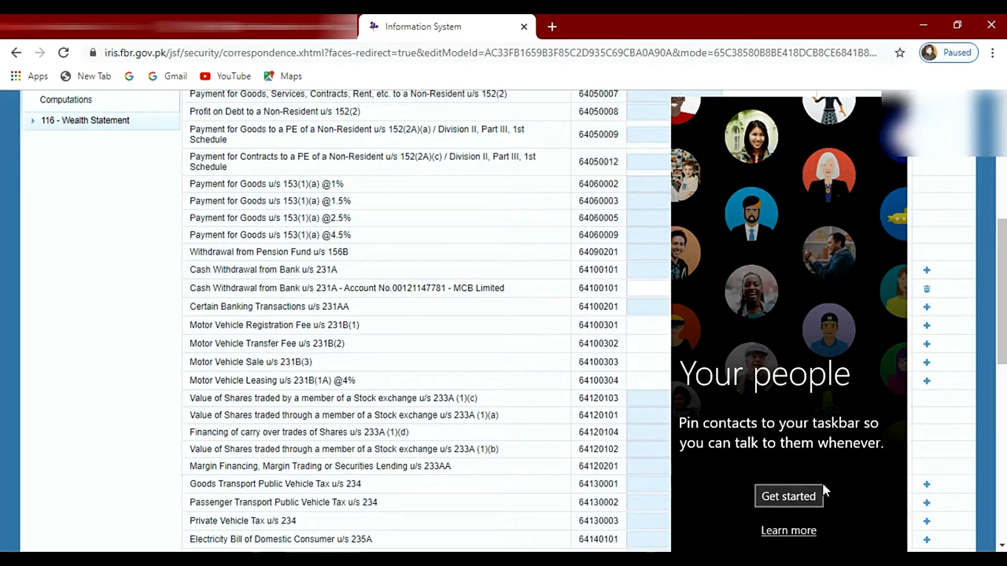
{"action": "left_click", "coordinate": [834, 560]}
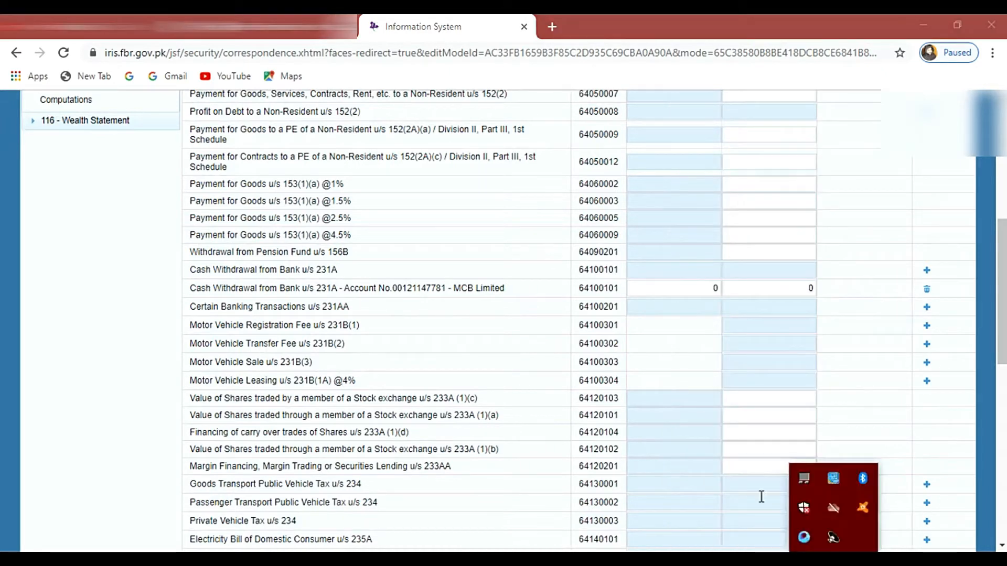
{"action": "left_click", "coordinate": [882, 362]}
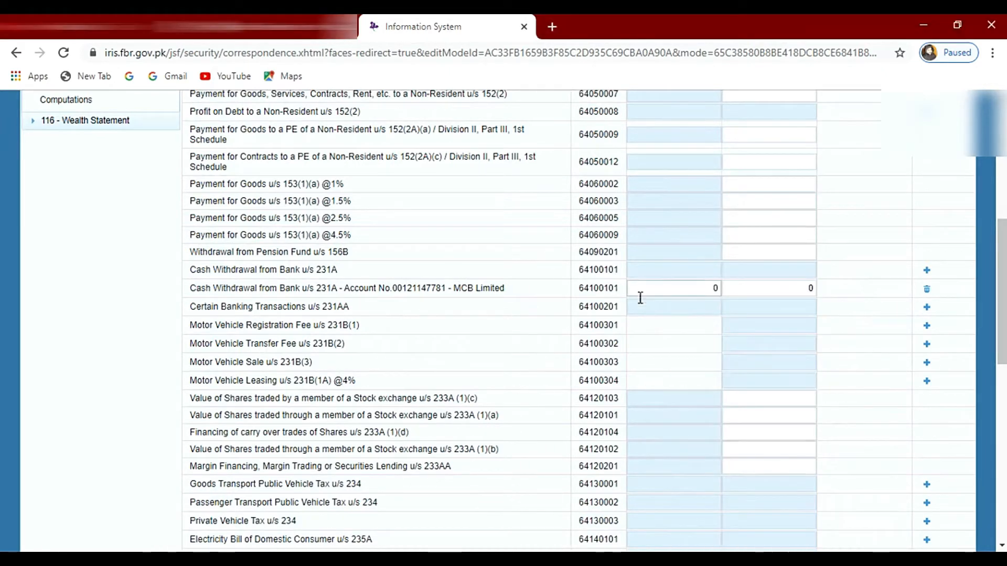
Step: Enter 786 as the Tax Collected / Deducted for the MCB Limited cash withdrawal entry
{"action": "scroll", "coordinate": [720, 347], "scroll_direction": "up", "scroll_amount": 5}
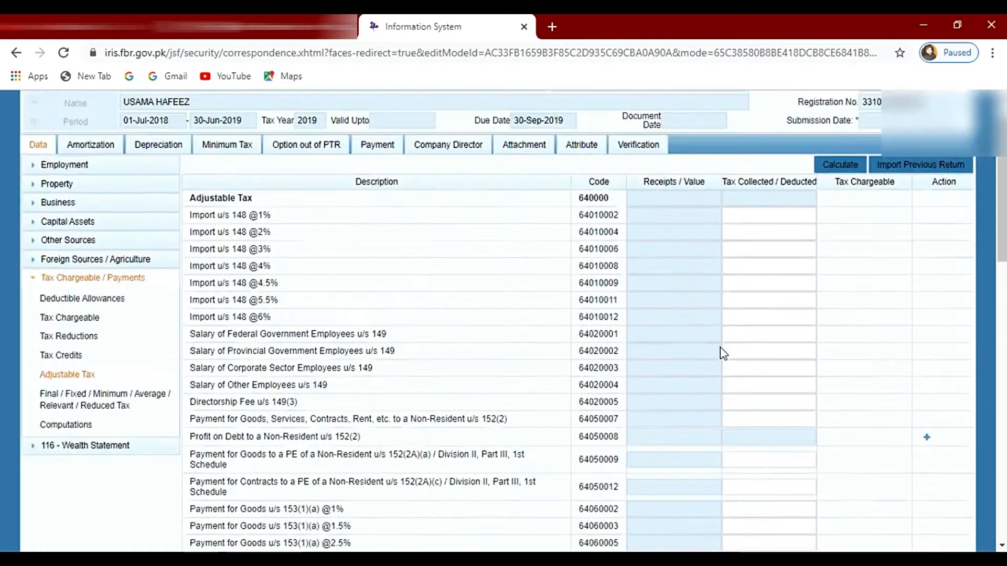
{"action": "scroll", "coordinate": [721, 353], "scroll_direction": "down", "scroll_amount": 5}
{"action": "scroll", "coordinate": [740, 336], "scroll_direction": "up", "scroll_amount": 7}
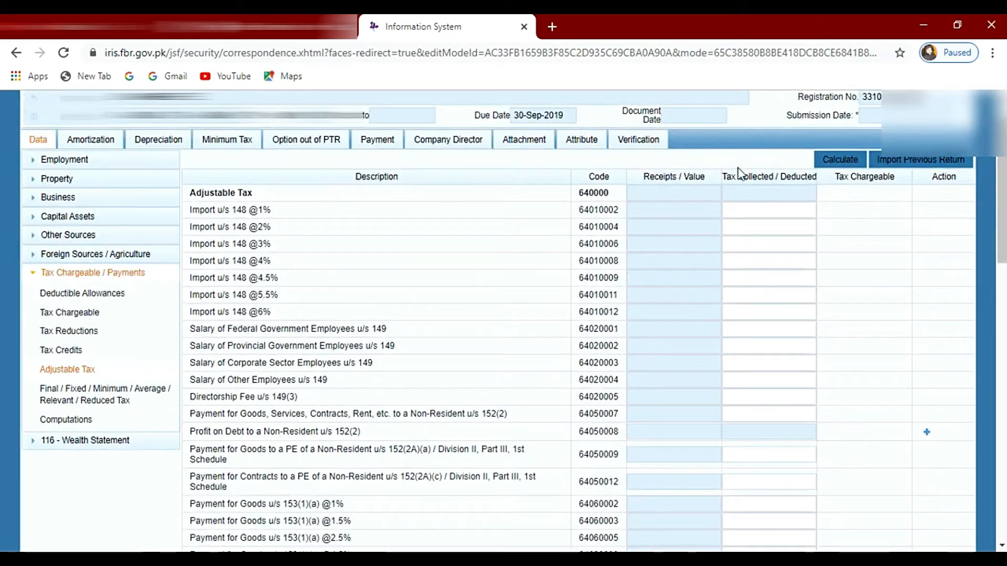
{"action": "left_click_drag", "start_coordinate": [727, 175], "coordinate": [806, 177]}
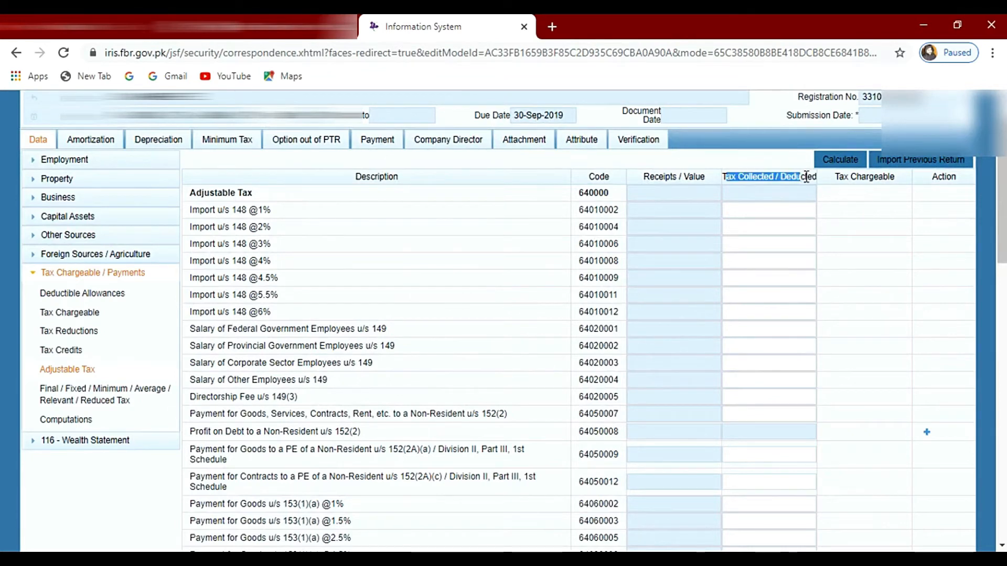
{"action": "scroll", "coordinate": [793, 335], "scroll_direction": "down", "scroll_amount": 5}
{"action": "left_click", "coordinate": [795, 362]}
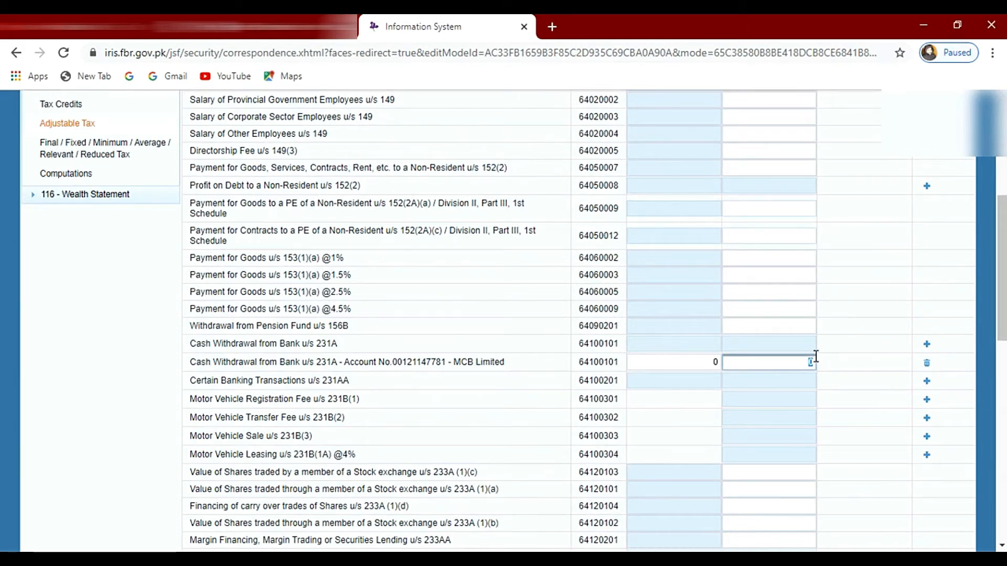
{"action": "type", "text": "0"}
{"action": "type", "text": "786"}
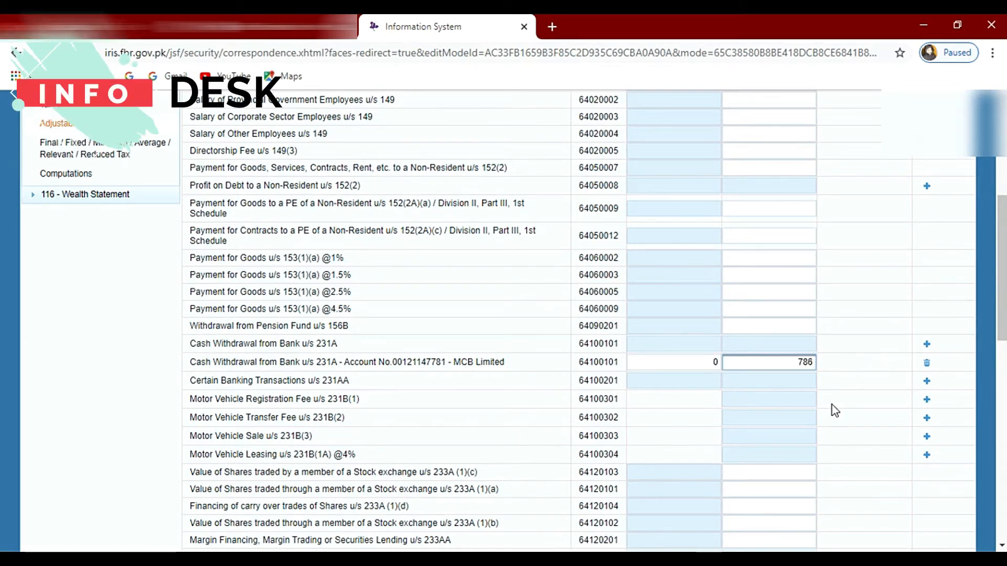
{"action": "left_click", "coordinate": [865, 381]}
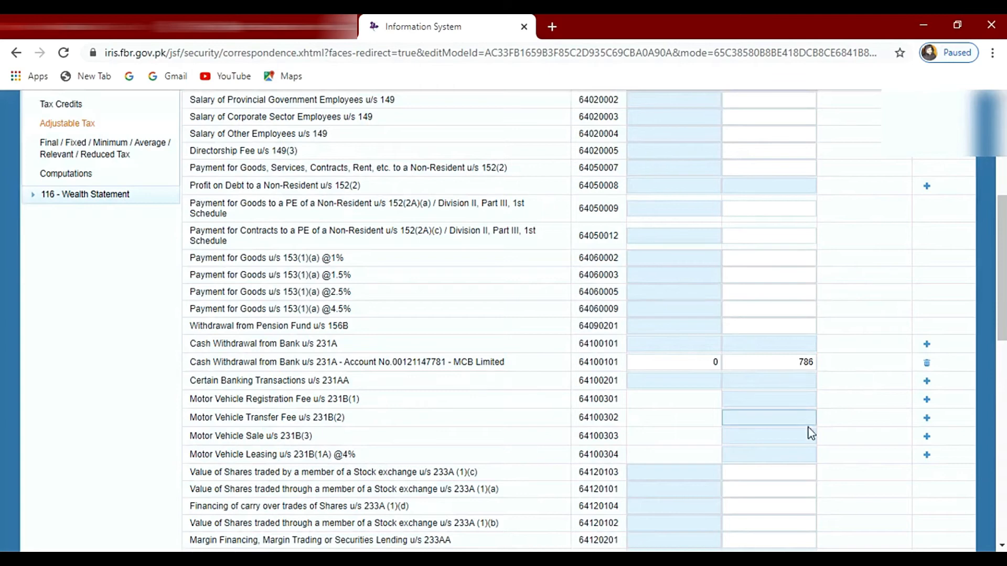
Step: Add a Cellphone Bill u/s 236(1)(a) entry with the mobile number as the utility and ufone as the contents
{"action": "scroll", "coordinate": [808, 427], "scroll_direction": "up", "scroll_amount": 1}
{"action": "scroll", "coordinate": [748, 425], "scroll_direction": "down", "scroll_amount": 2}
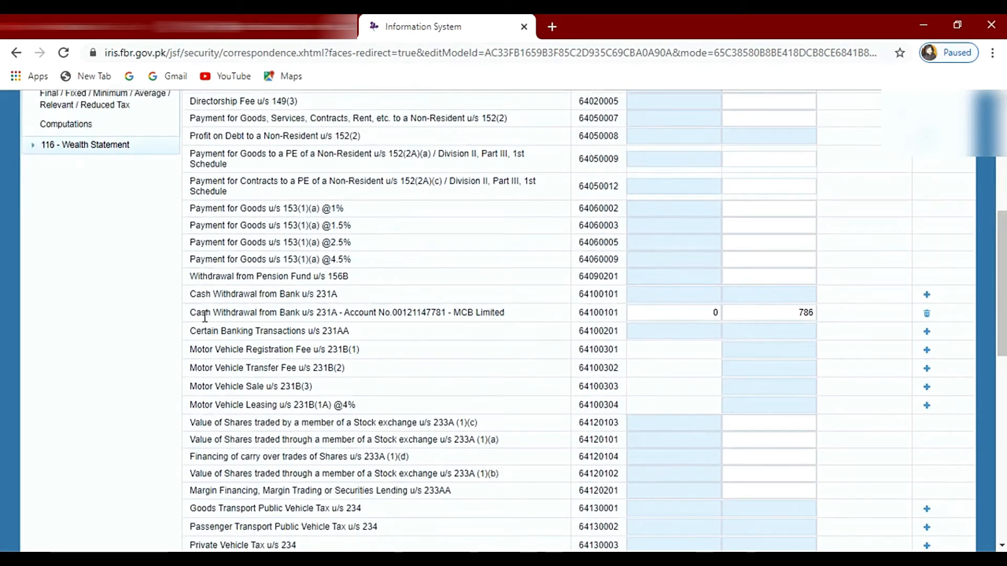
{"action": "scroll", "coordinate": [224, 349], "scroll_direction": "down", "scroll_amount": 1}
{"action": "scroll", "coordinate": [243, 330], "scroll_direction": "down", "scroll_amount": 4}
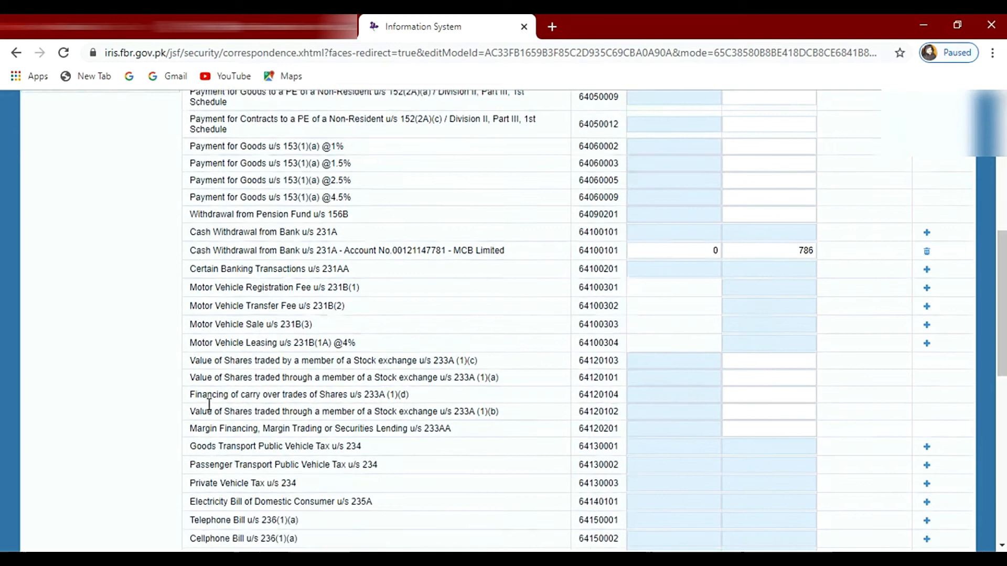
{"action": "scroll", "coordinate": [315, 209], "scroll_direction": "up", "scroll_amount": 2}
{"action": "scroll", "coordinate": [320, 272], "scroll_direction": "down", "scroll_amount": 2}
{"action": "scroll", "coordinate": [309, 304], "scroll_direction": "down", "scroll_amount": 4}
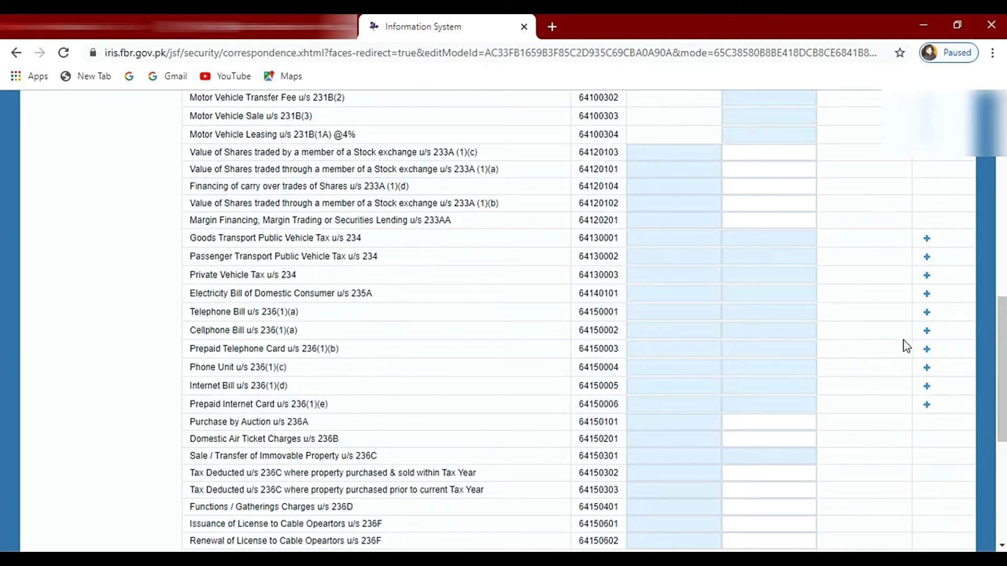
{"action": "left_click", "coordinate": [927, 331]}
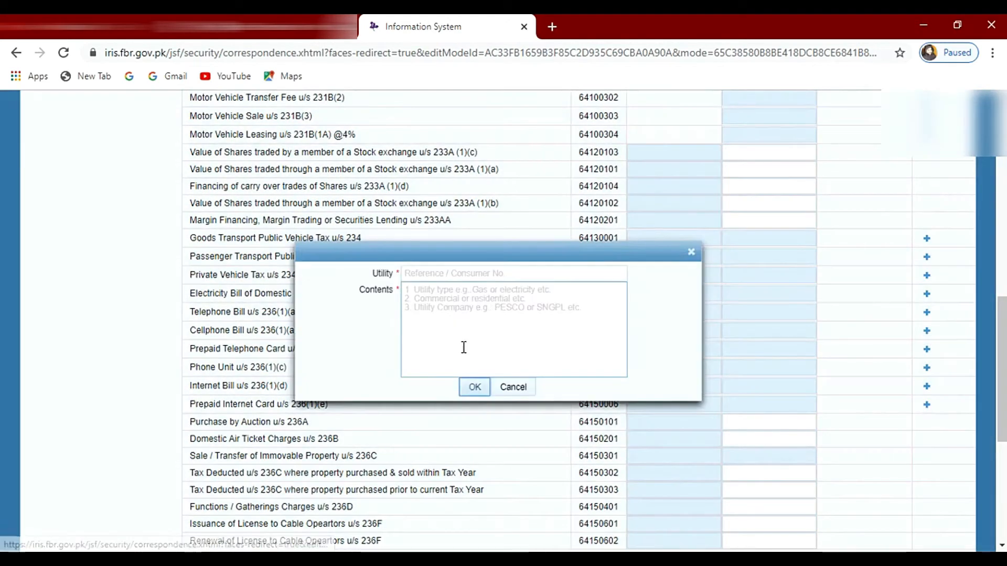
{"action": "left_click", "coordinate": [434, 273]}
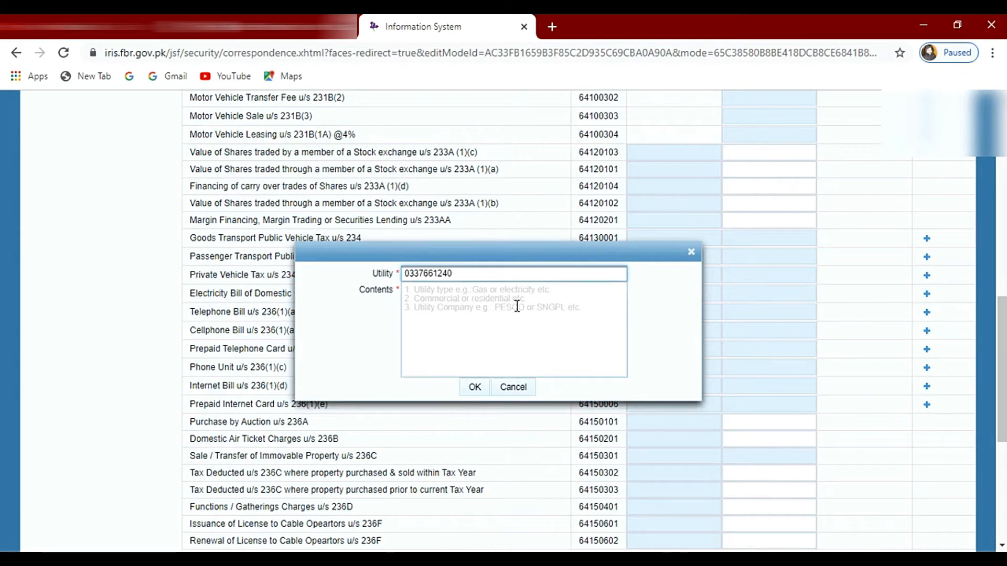
{"action": "type", "text": "4"}
{"action": "left_click", "coordinate": [518, 308]}
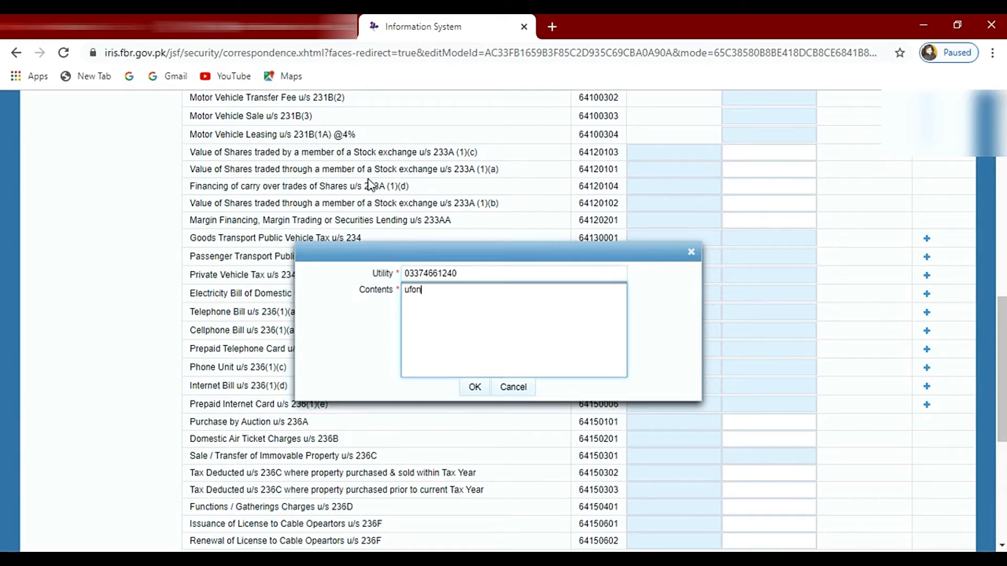
{"action": "left_click", "coordinate": [478, 389]}
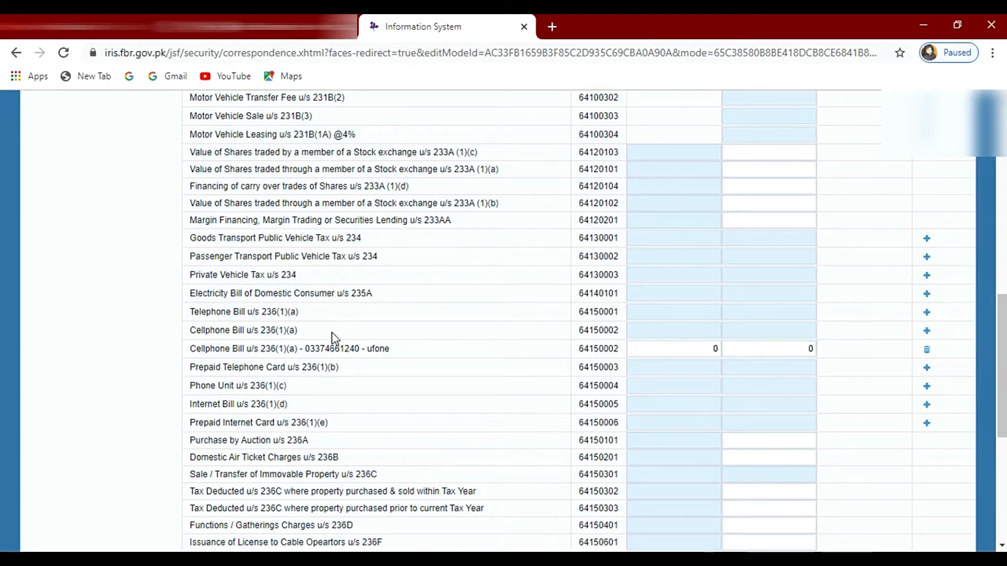
Step: Enter 481 as the Tax Collected / Deducted for the ufone cellphone bill entry
{"action": "double_click", "coordinate": [811, 350]}
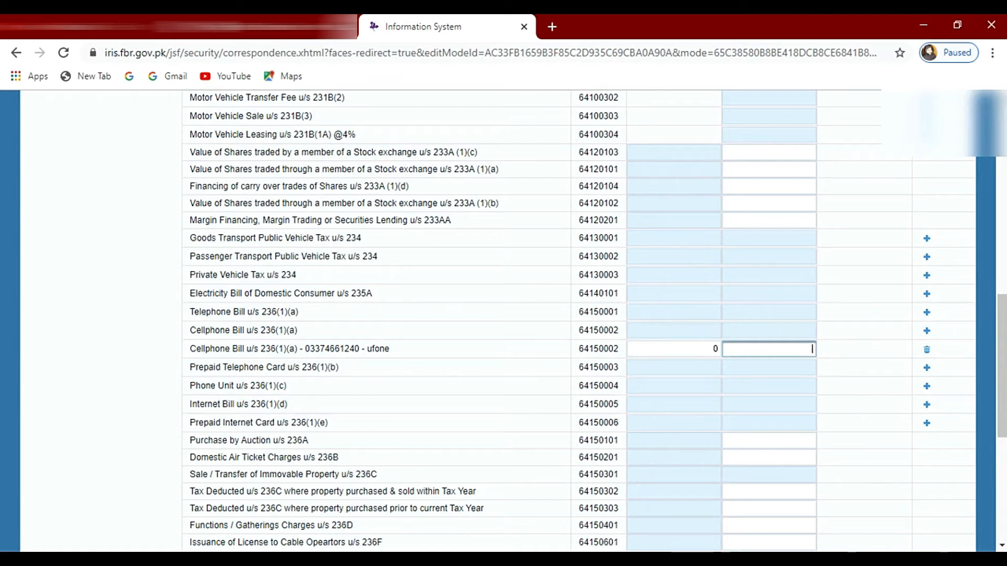
{"action": "type", "text": "4"}
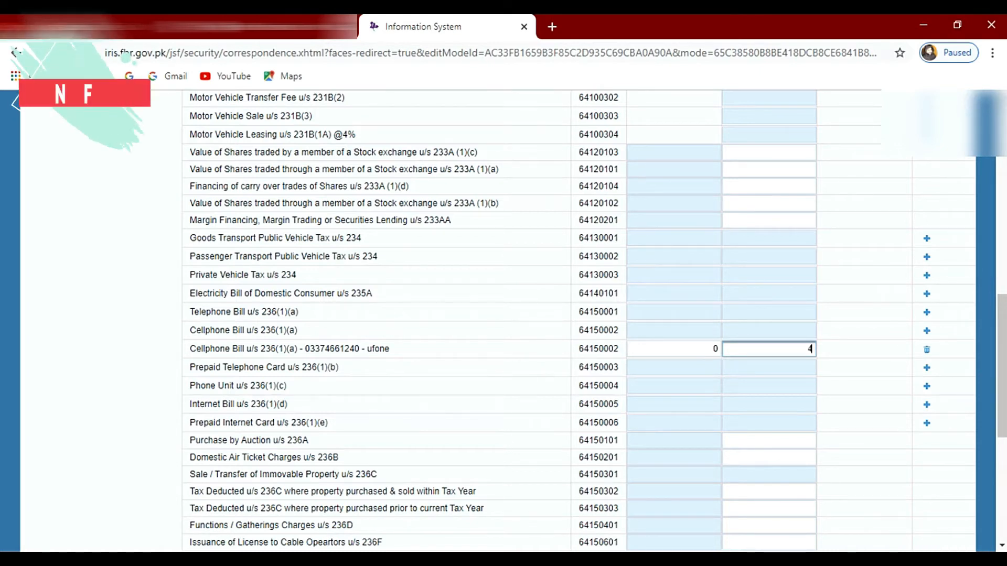
{"action": "type", "text": "51"}
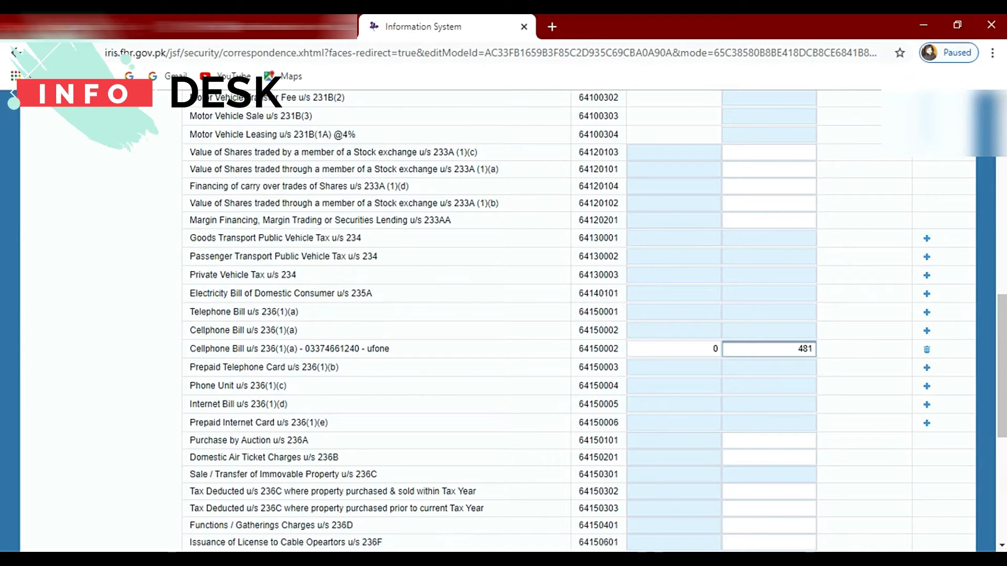
{"action": "left_click", "coordinate": [848, 398]}
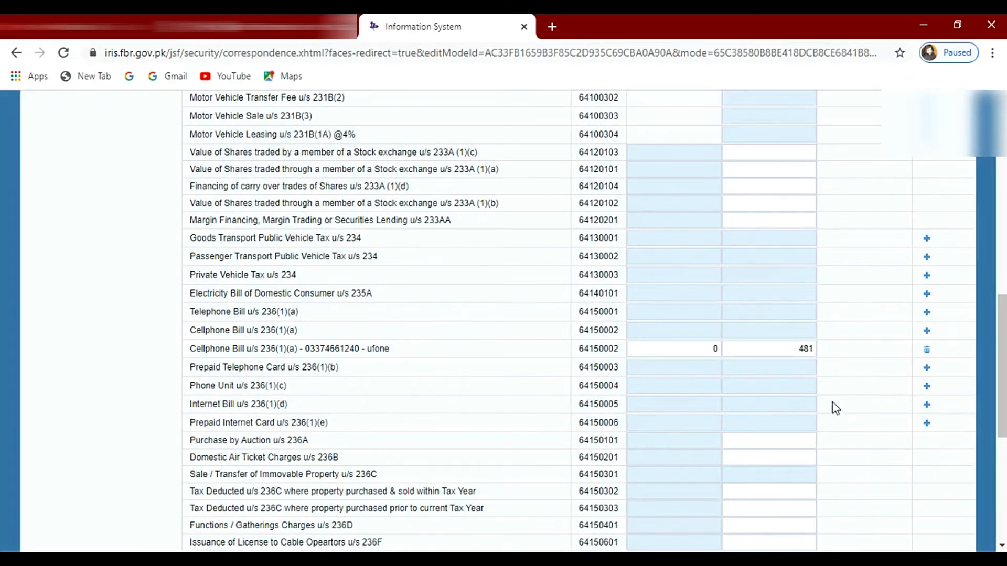
Step: Calculate the Adjustable Tax section to total the tax collected or deducted
{"action": "scroll", "coordinate": [716, 481], "scroll_direction": "down", "scroll_amount": 3}
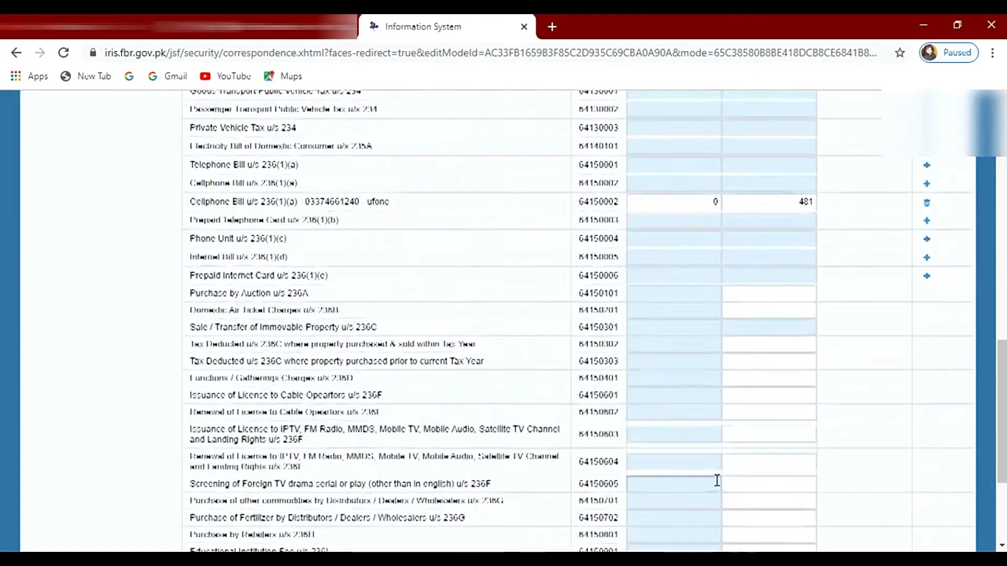
{"action": "scroll", "coordinate": [718, 479], "scroll_direction": "up", "scroll_amount": 2}
{"action": "scroll", "coordinate": [719, 478], "scroll_direction": "down", "scroll_amount": 6}
{"action": "scroll", "coordinate": [726, 475], "scroll_direction": "up", "scroll_amount": 11}
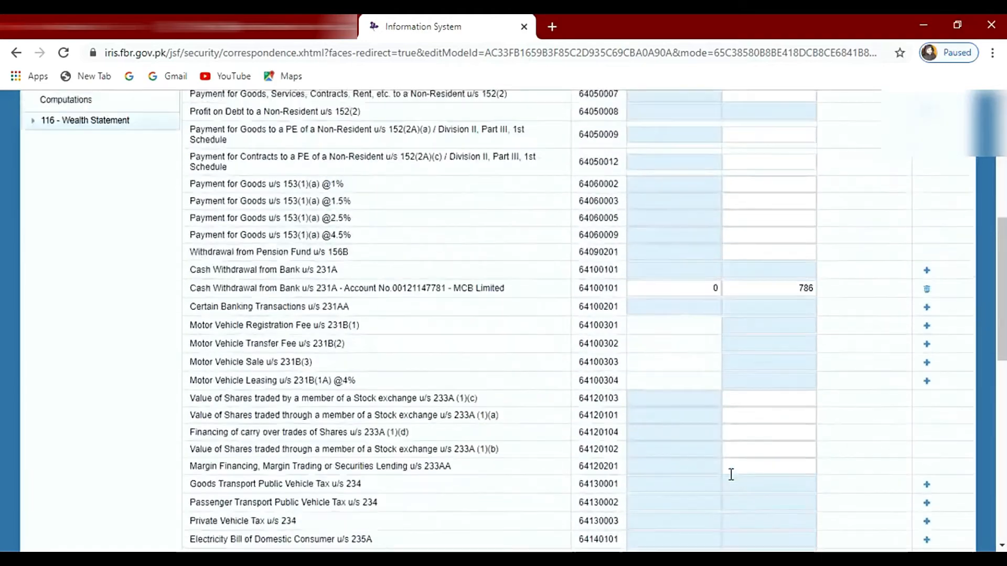
{"action": "scroll", "coordinate": [732, 475], "scroll_direction": "up", "scroll_amount": 8}
{"action": "left_click", "coordinate": [841, 209]}
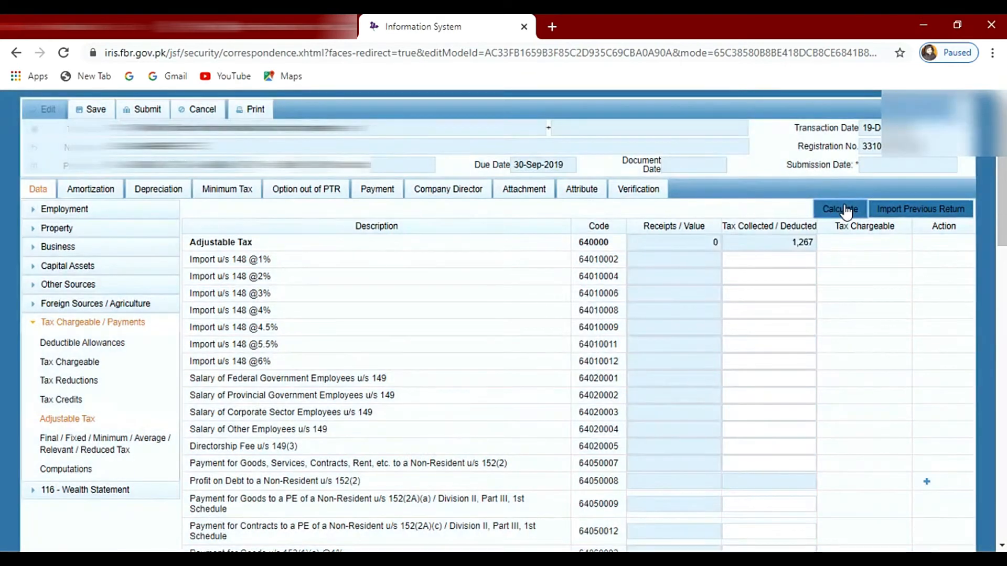
{"action": "left_click", "coordinate": [845, 210]}
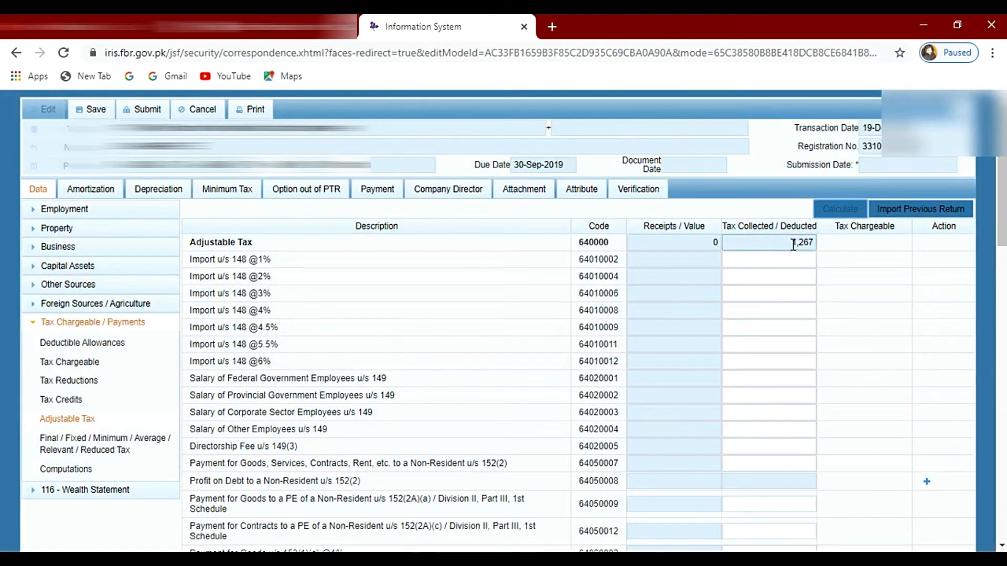
Step: Check the Adjustable Tax total, and review the Total Income and Tax Chargeable rows in Computations
{"action": "left_click_drag", "start_coordinate": [792, 241], "coordinate": [813, 246]}
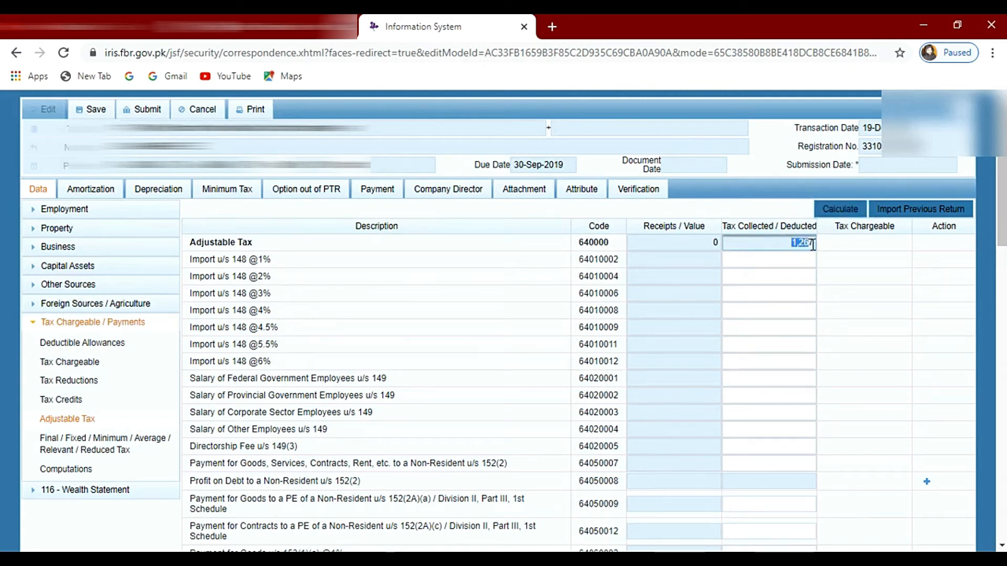
{"action": "left_click", "coordinate": [844, 266]}
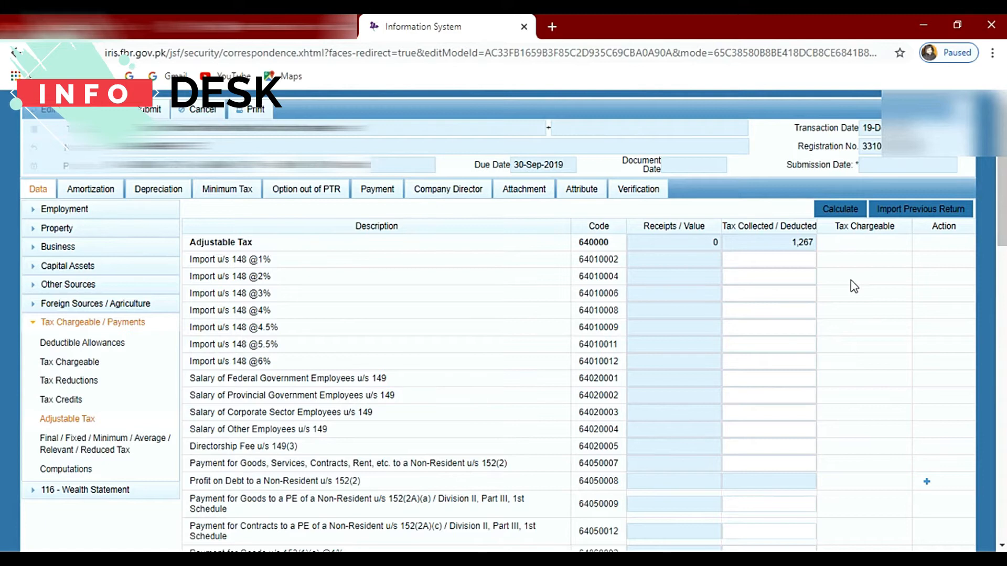
{"action": "scroll", "coordinate": [854, 286], "scroll_direction": "down", "scroll_amount": 3}
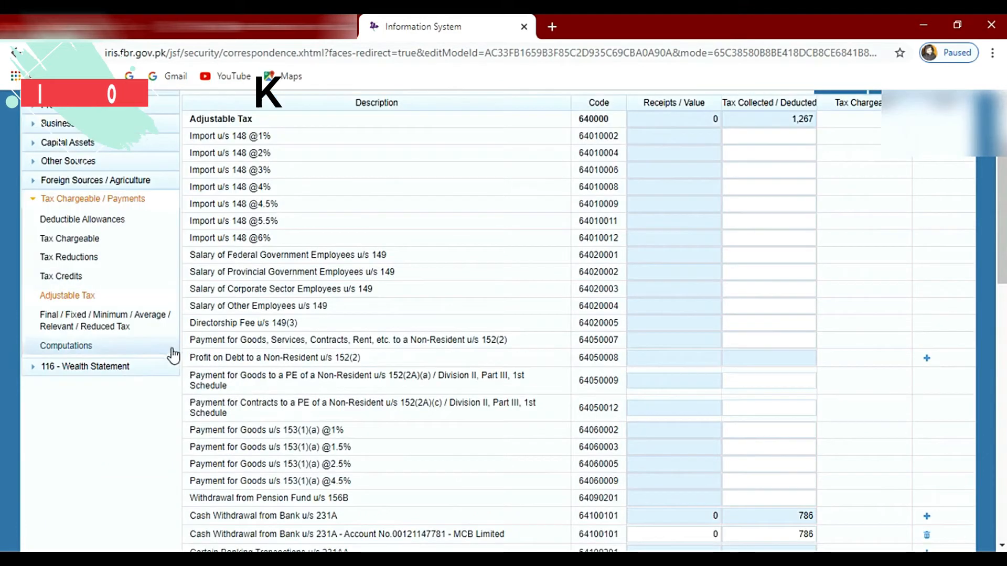
{"action": "left_click", "coordinate": [78, 346]}
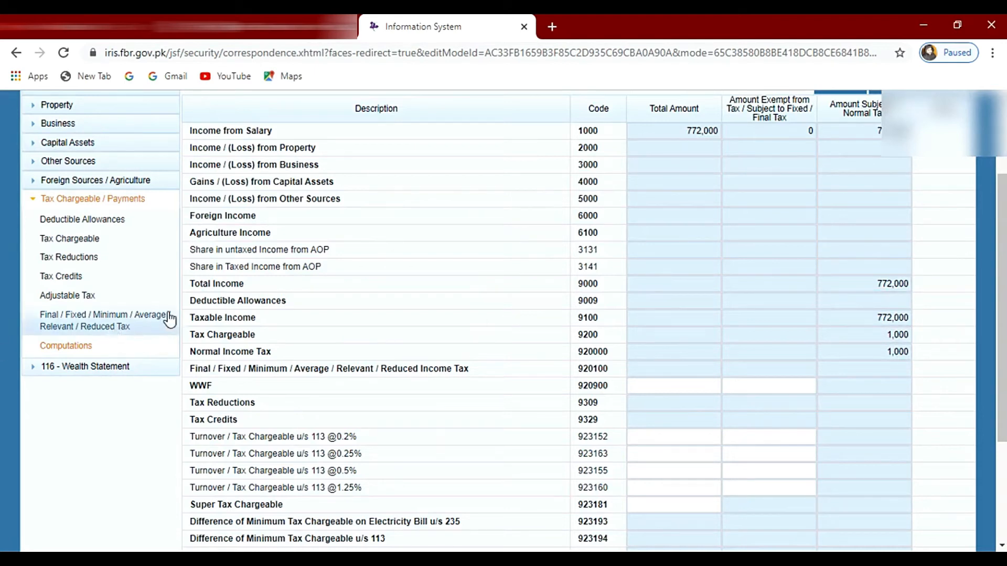
{"action": "left_click_drag", "start_coordinate": [195, 281], "coordinate": [910, 284]}
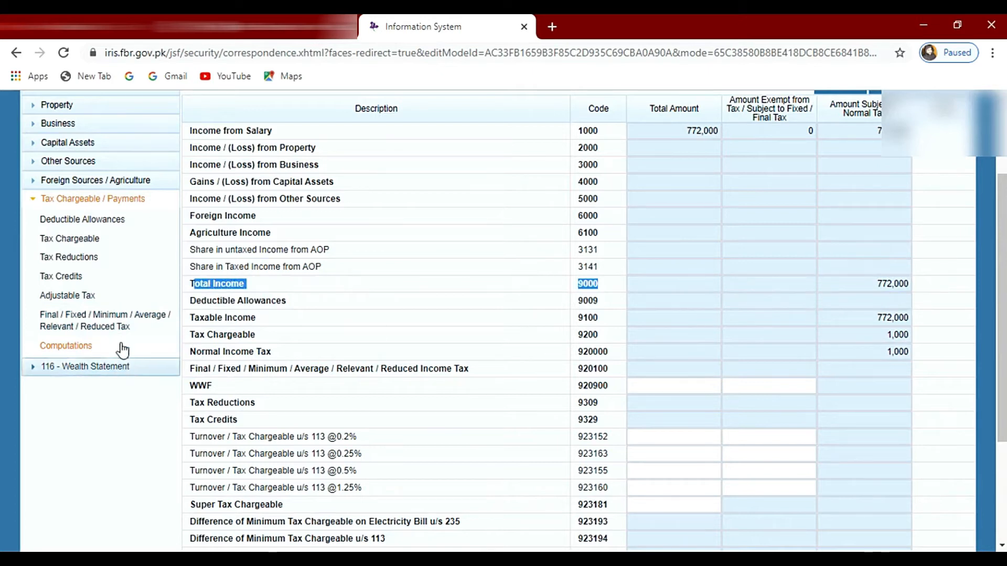
{"action": "left_click", "coordinate": [220, 335]}
{"action": "left_click_drag", "start_coordinate": [220, 335], "coordinate": [910, 330]}
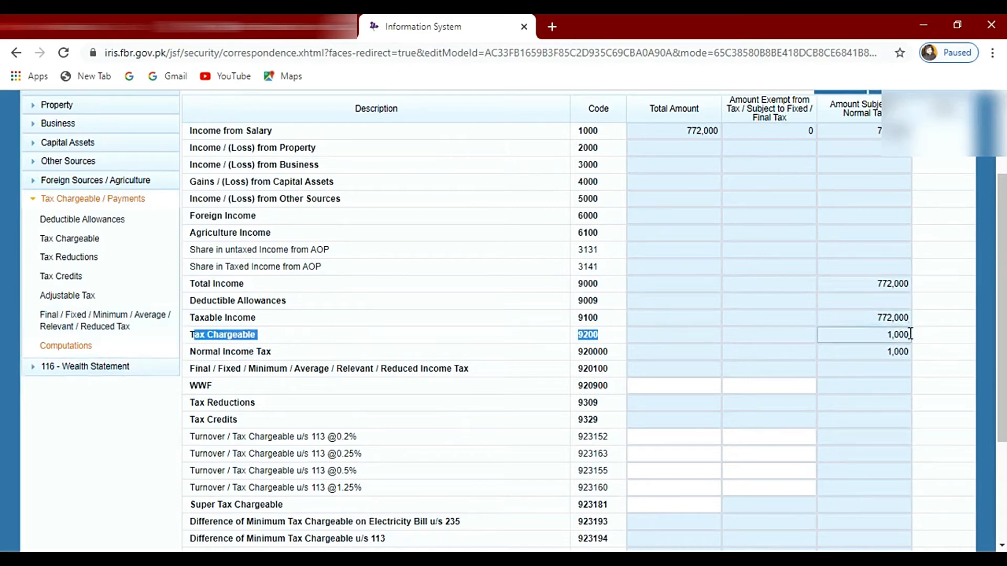
{"action": "left_click", "coordinate": [936, 350]}
{"action": "scroll", "coordinate": [288, 516], "scroll_direction": "down", "scroll_amount": 3}
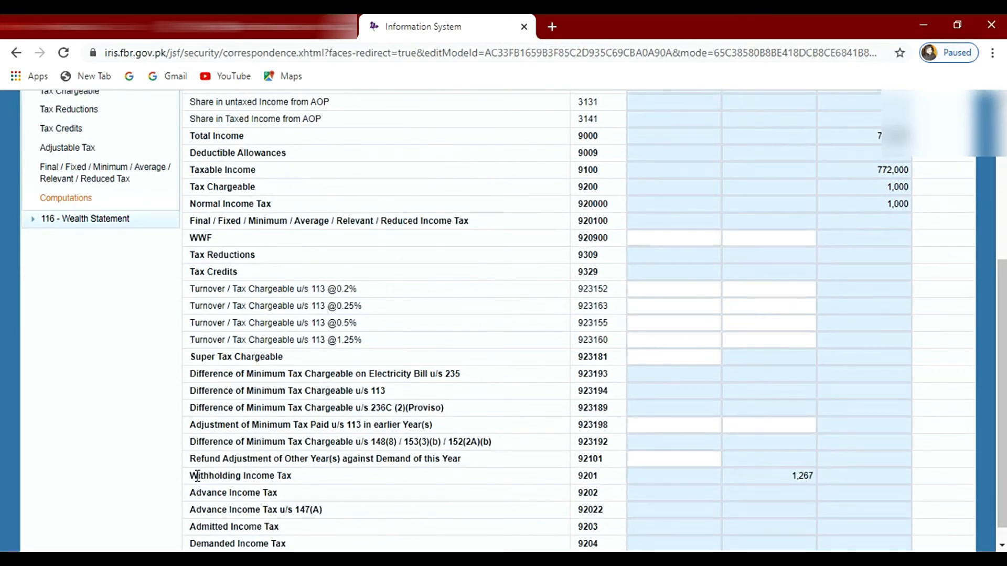
Step: Compare the Withholding Income Tax with the Normal Income Tax and examine the Refundable Income Tax row in Computations
{"action": "left_click_drag", "start_coordinate": [197, 476], "coordinate": [815, 477]}
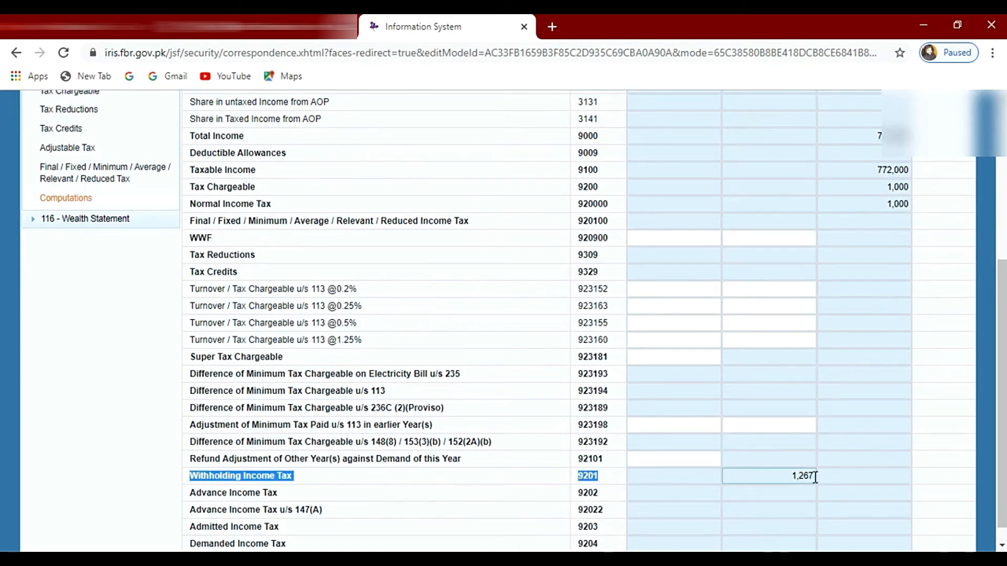
{"action": "left_click", "coordinate": [965, 402]}
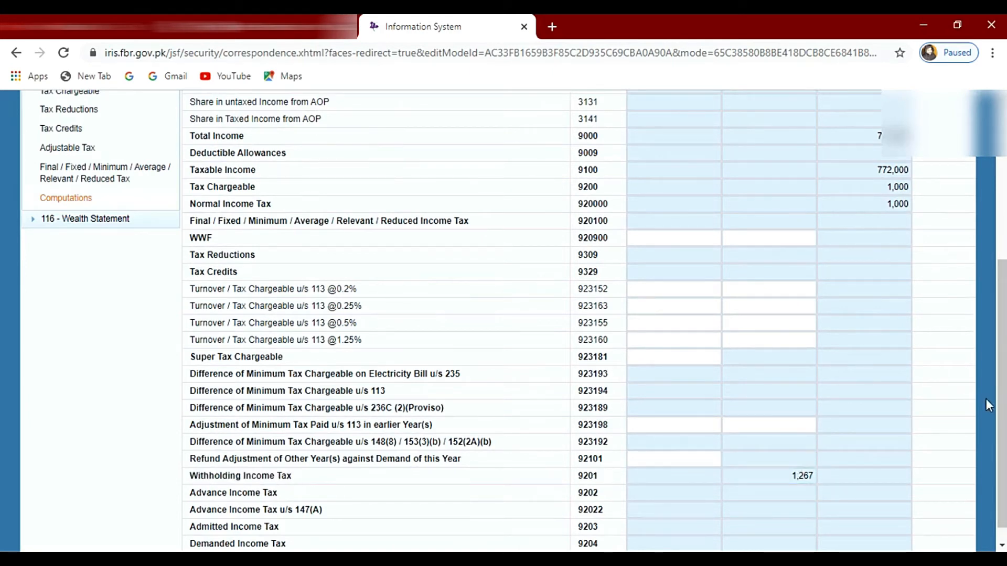
{"action": "double_click", "coordinate": [898, 204]}
{"action": "double_click", "coordinate": [803, 476]}
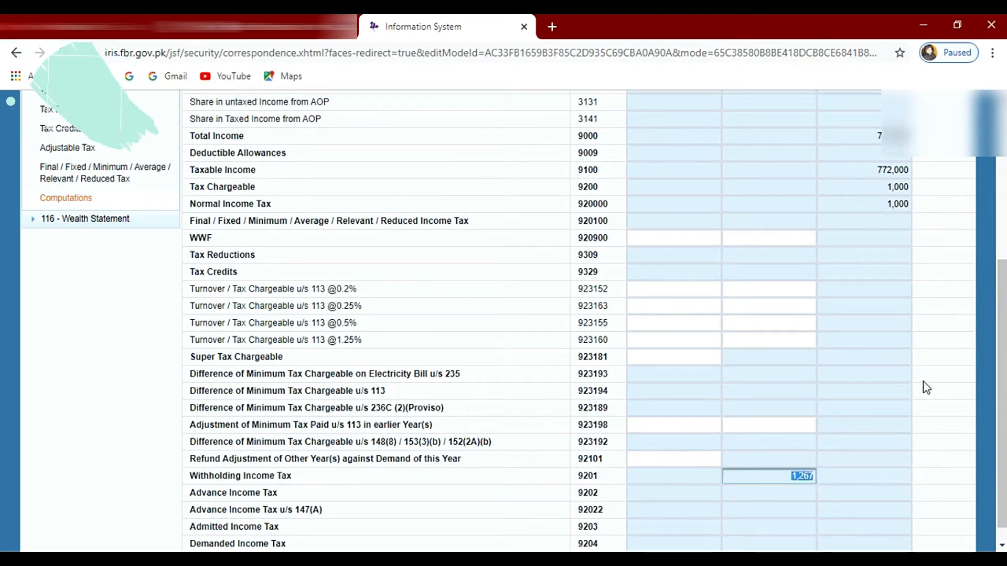
{"action": "scroll", "coordinate": [899, 430], "scroll_direction": "down", "scroll_amount": 1}
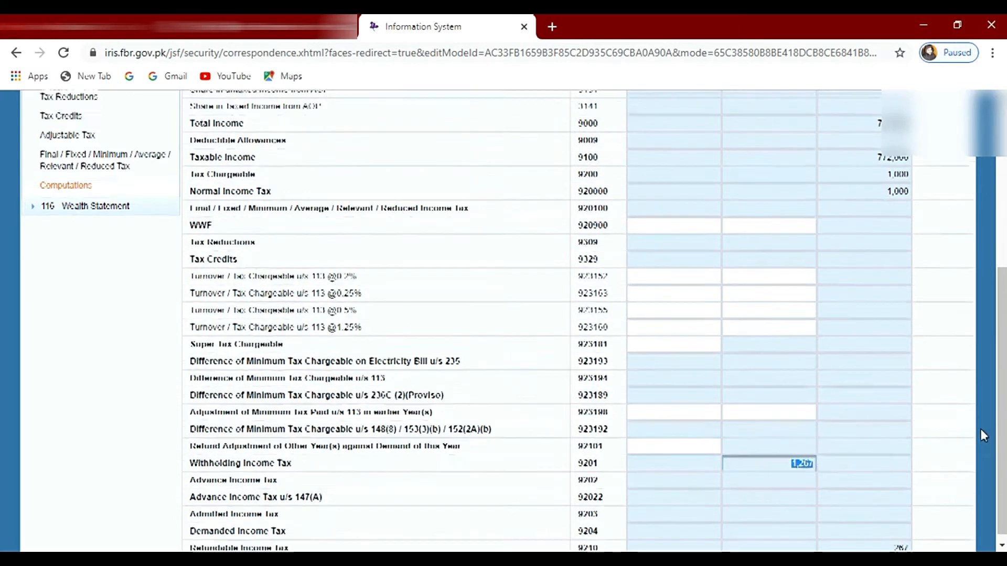
{"action": "left_click_drag", "start_coordinate": [190, 542], "coordinate": [915, 550]}
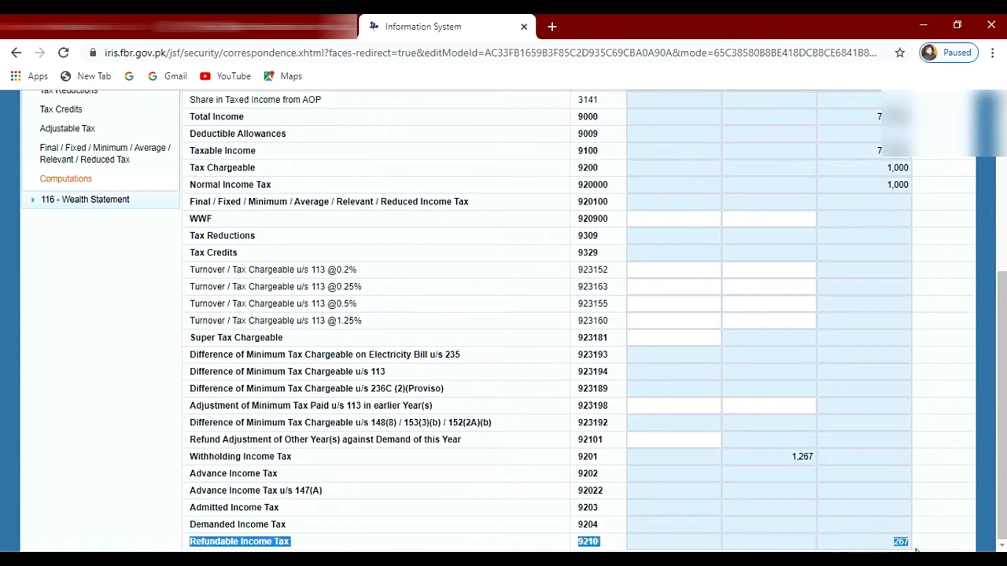
{"action": "left_click", "coordinate": [939, 489]}
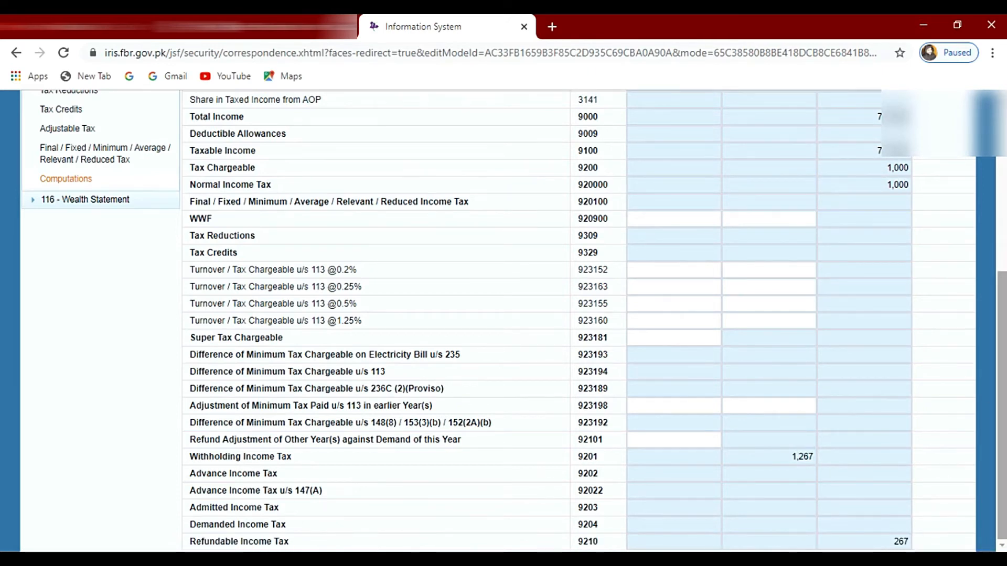
Step: Open the Personal Expenses section of the 116 - Wealth Statement and enter 180,000 as Rent
{"action": "scroll", "coordinate": [793, 246], "scroll_direction": "up", "scroll_amount": 2}
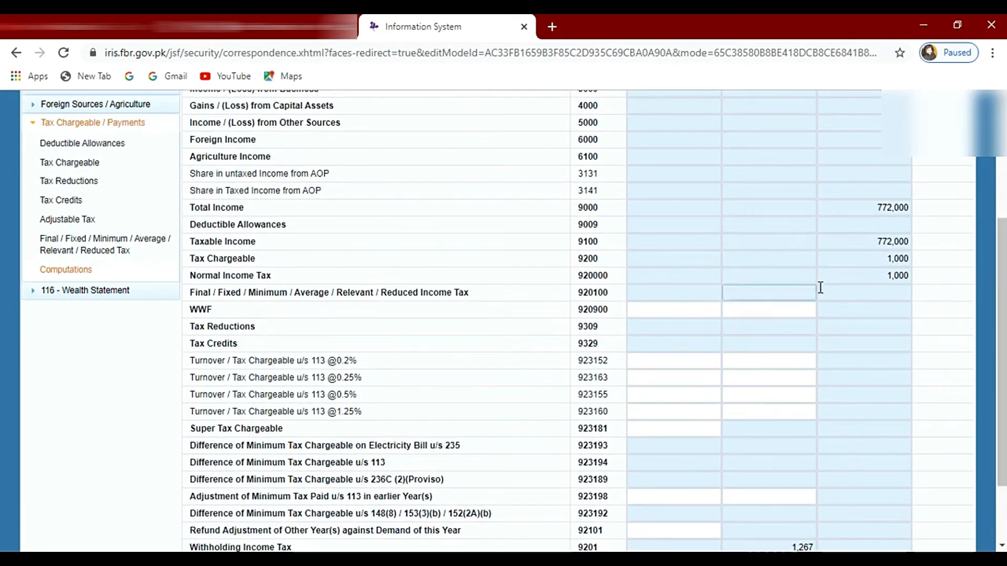
{"action": "scroll", "coordinate": [850, 486], "scroll_direction": "up", "scroll_amount": 3}
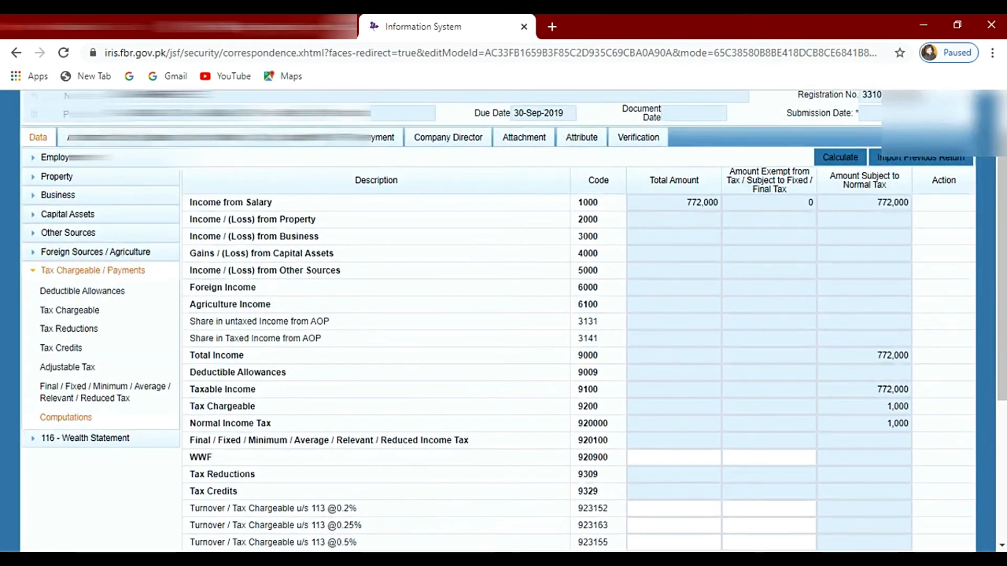
{"action": "scroll", "coordinate": [629, 367], "scroll_direction": "up", "scroll_amount": 1}
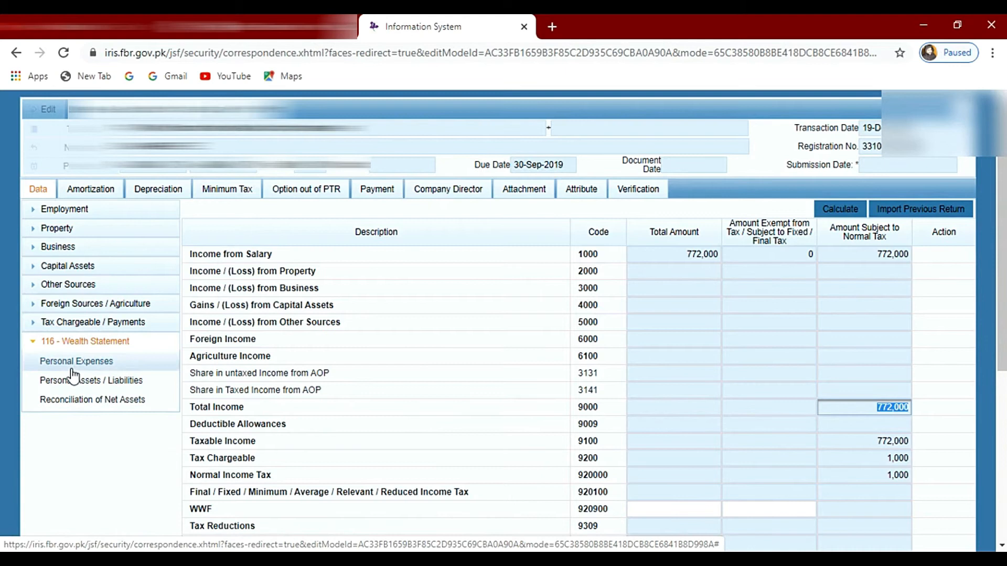
{"action": "left_click", "coordinate": [76, 366]}
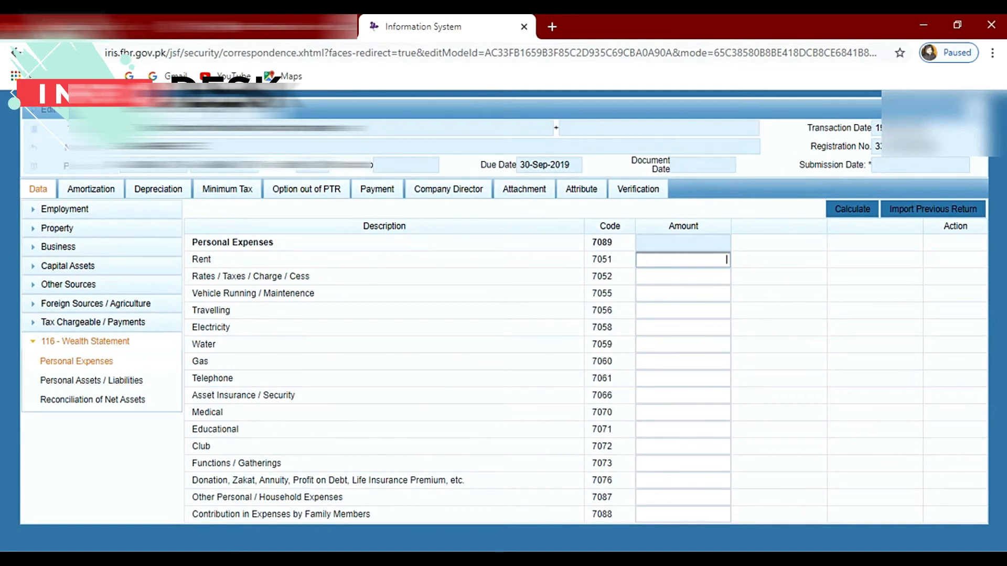
{"action": "type", "text": "180,"}
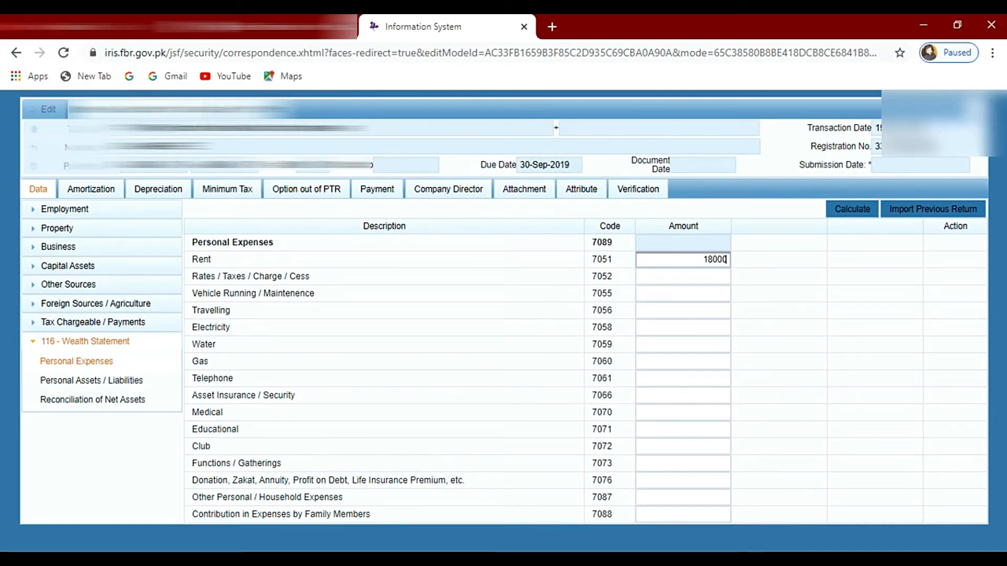
{"action": "type", "text": "000"}
{"action": "left_click", "coordinate": [755, 299]}
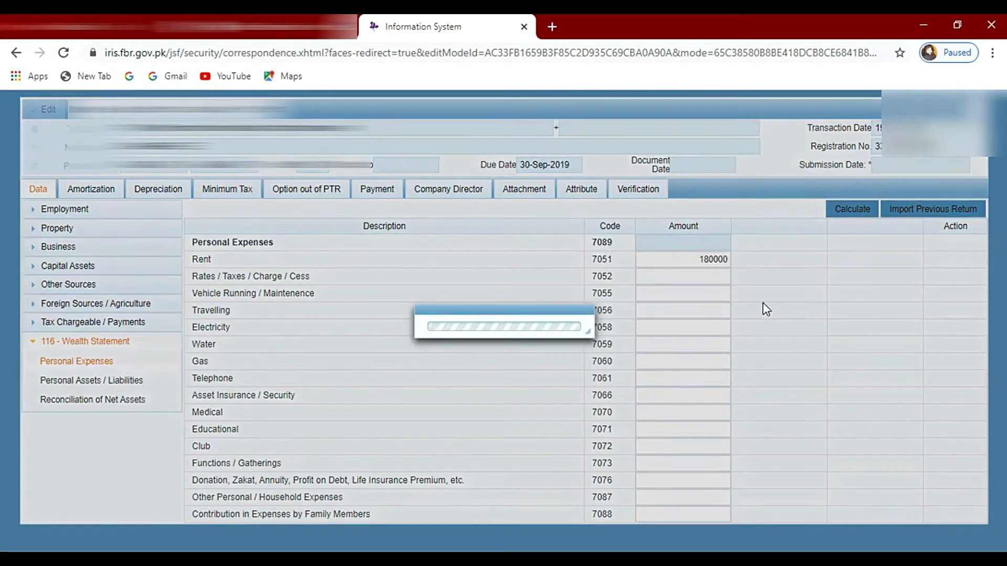
Step: Enter 70,000 as the Travelling amount in Personal Expenses
{"action": "left_click", "coordinate": [674, 303]}
{"action": "left_click", "coordinate": [667, 307]}
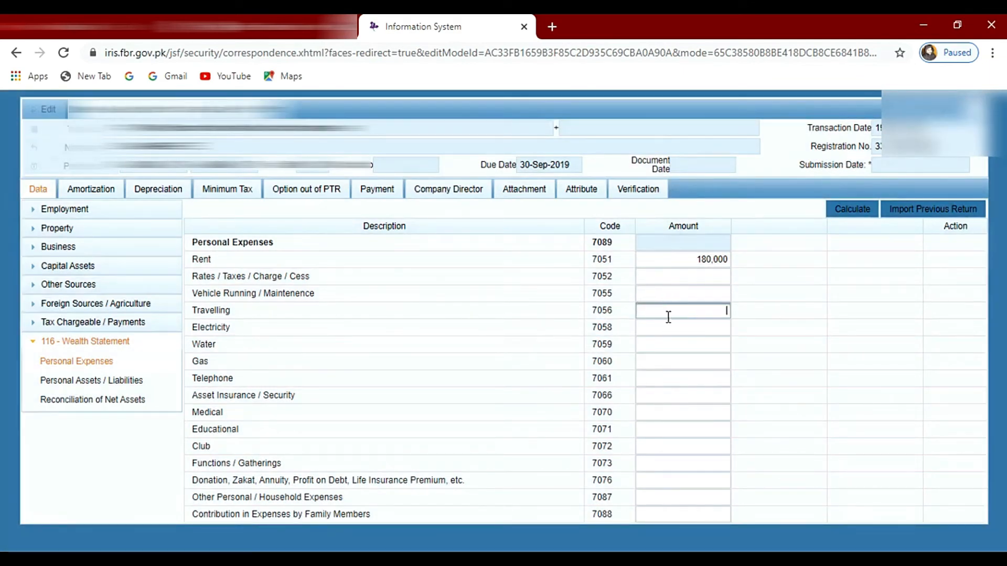
{"action": "type", "text": "70000"}
{"action": "left_click", "coordinate": [709, 361]}
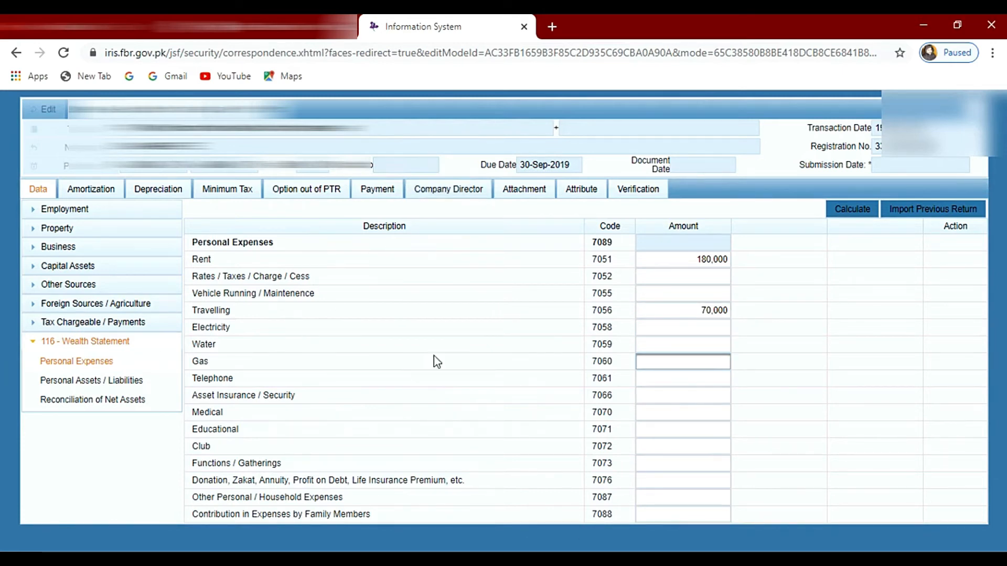
Step: Enter 54,578 for Water and 15,471 for Telephone in Personal Expenses
{"action": "left_click", "coordinate": [710, 343]}
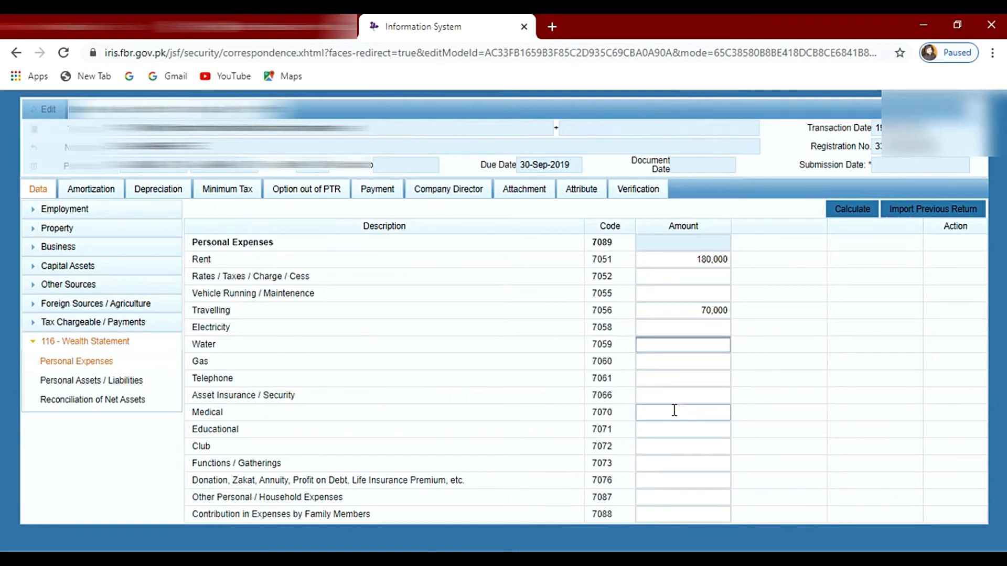
{"action": "type", "text": "54578"}
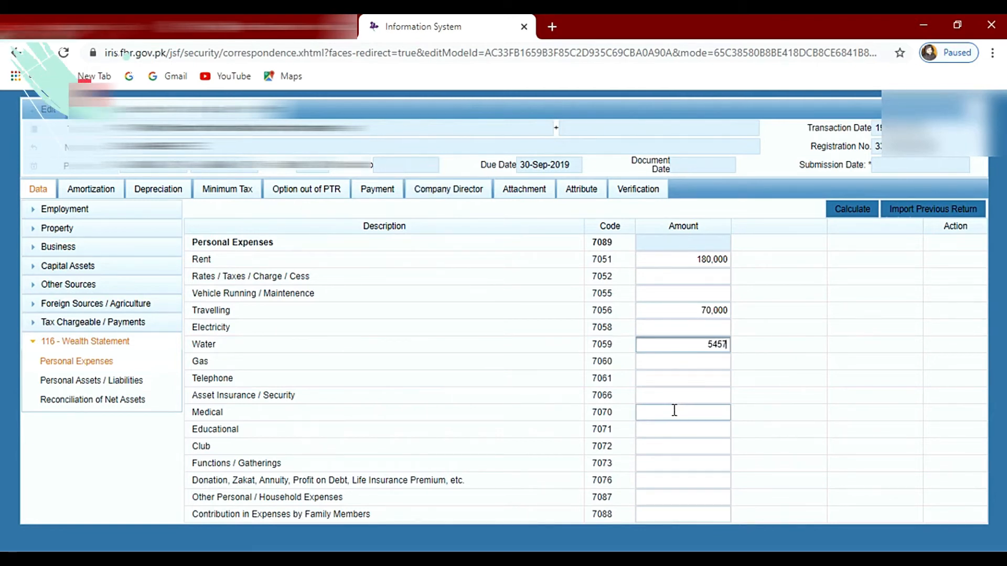
{"action": "left_click", "coordinate": [683, 367]}
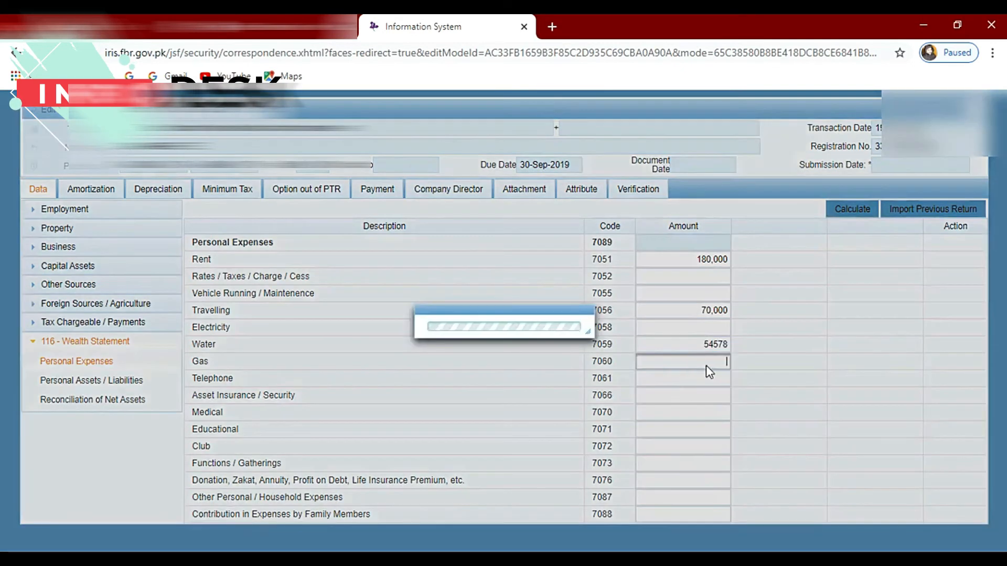
{"action": "left_click", "coordinate": [685, 381]}
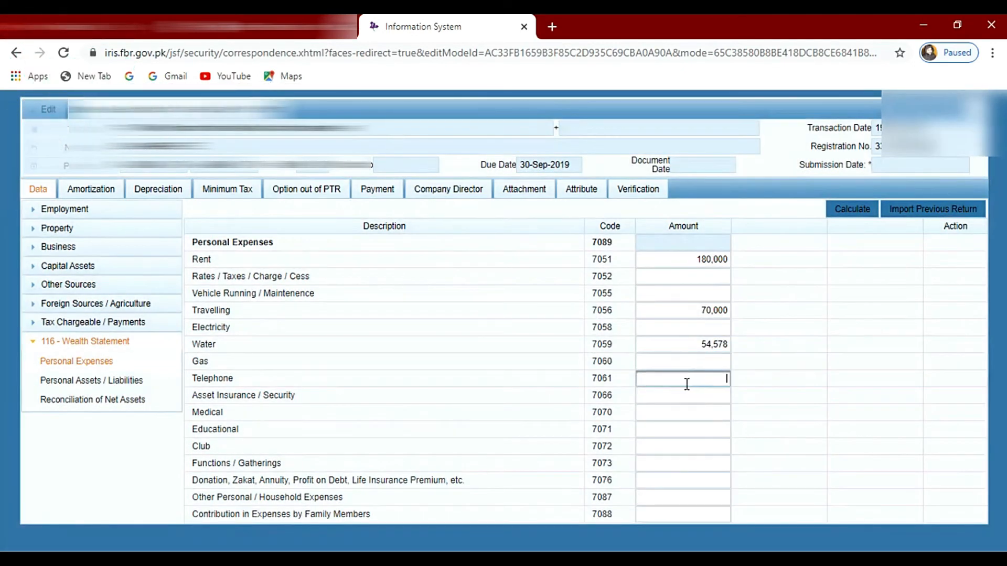
{"action": "type", "text": "15471"}
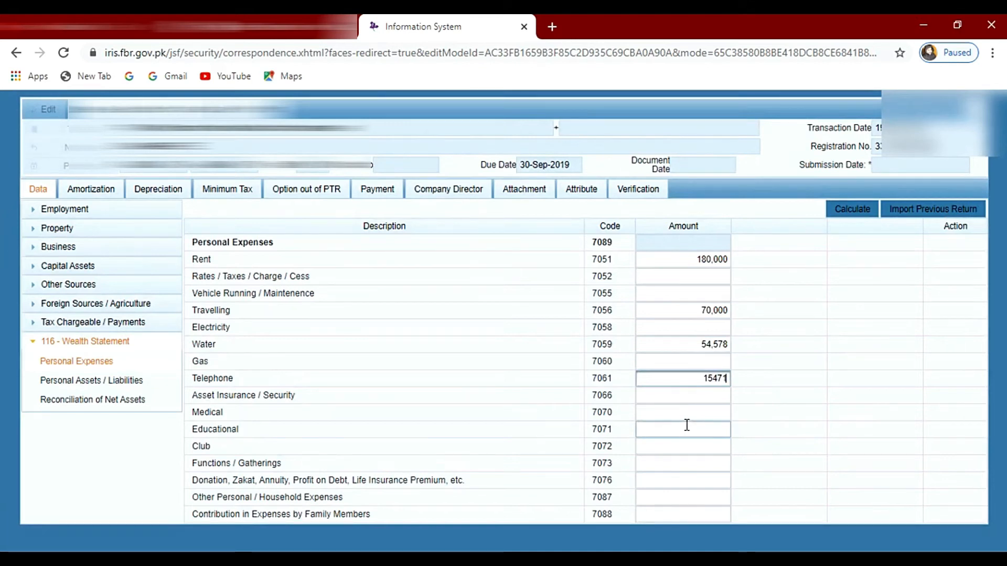
{"action": "left_click", "coordinate": [689, 432]}
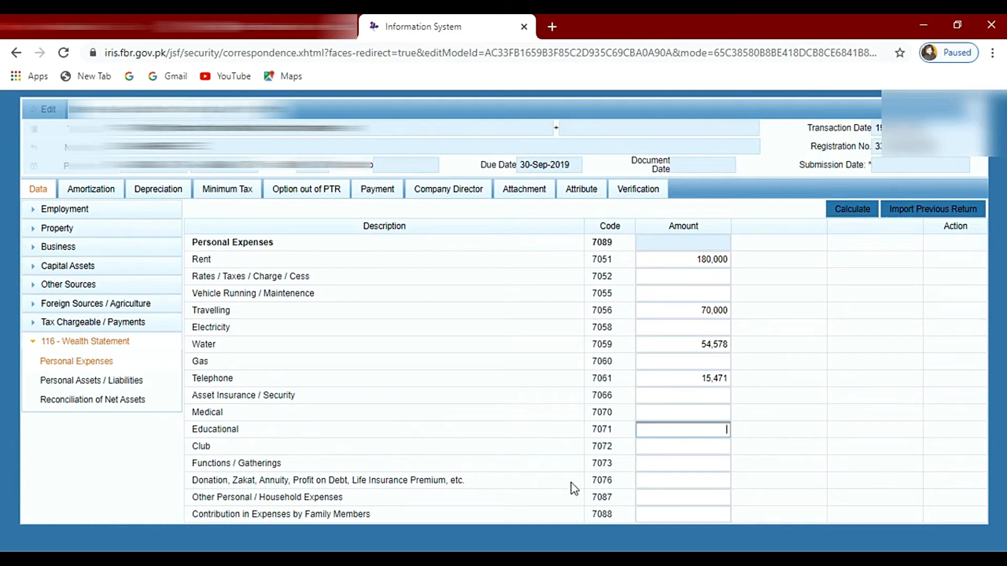
Step: Enter 255,000 for Other Personal / Household Expenses and calculate the Personal Expenses total
{"action": "left_click", "coordinate": [696, 501]}
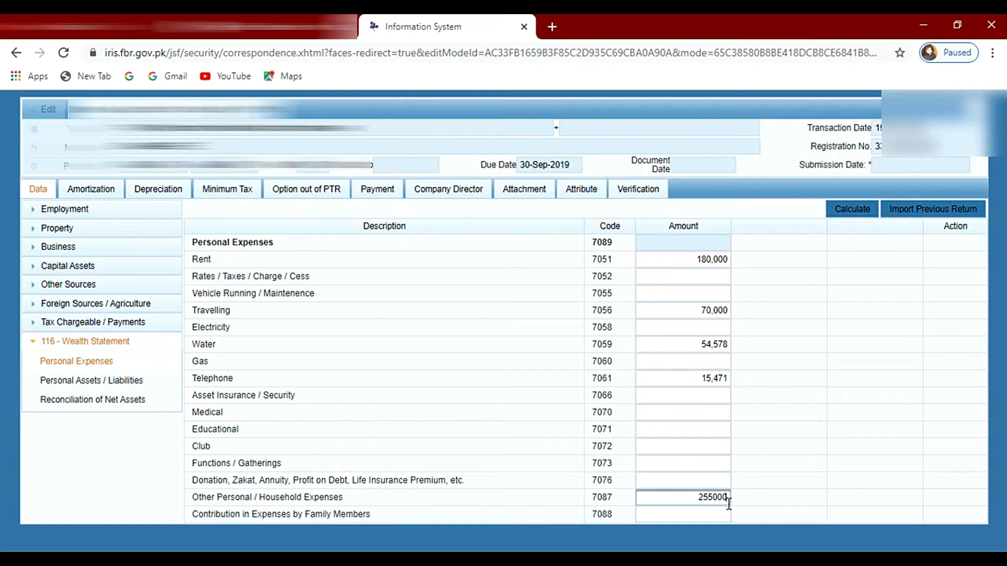
{"action": "left_click", "coordinate": [750, 502]}
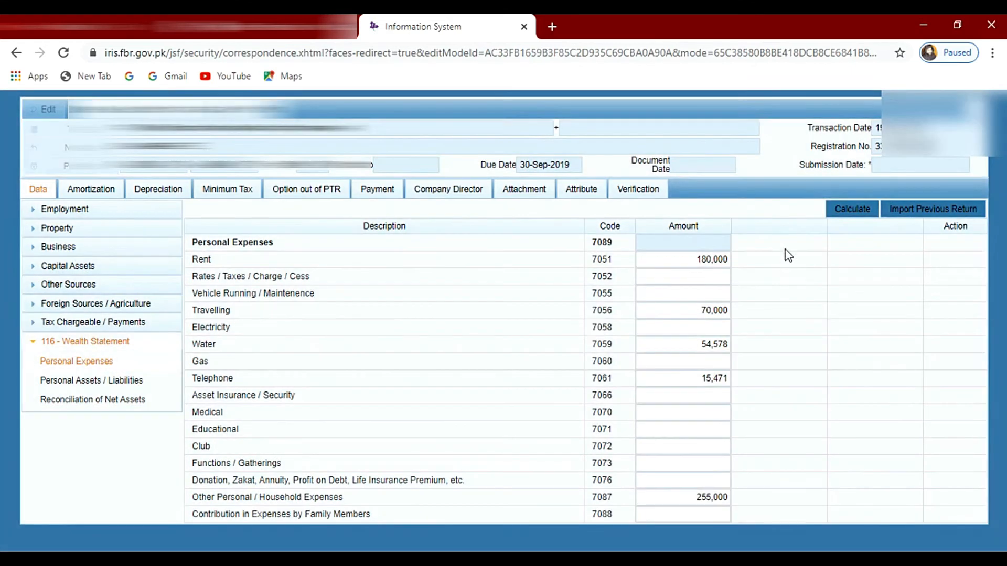
{"action": "left_click", "coordinate": [852, 209]}
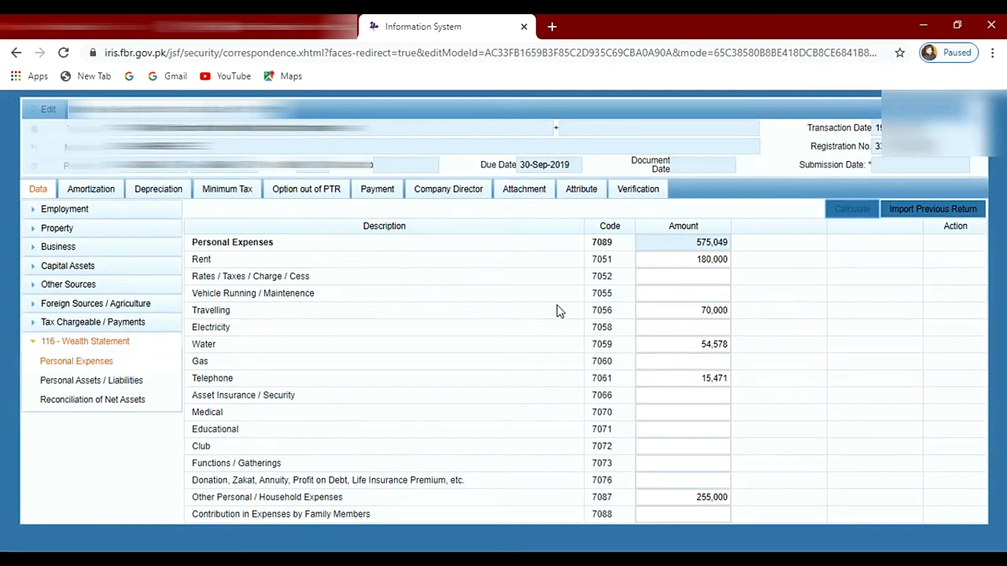
{"action": "left_click_drag", "start_coordinate": [689, 238], "coordinate": [730, 243]}
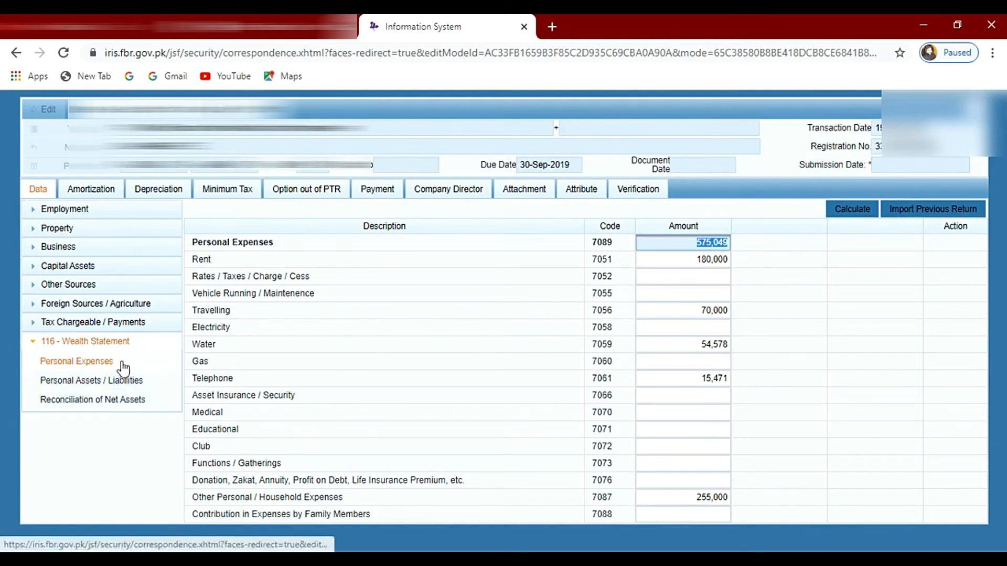
Step: Open the Personal Assets / Liabilities section of the 116 - Wealth Statement
{"action": "left_click", "coordinate": [84, 381]}
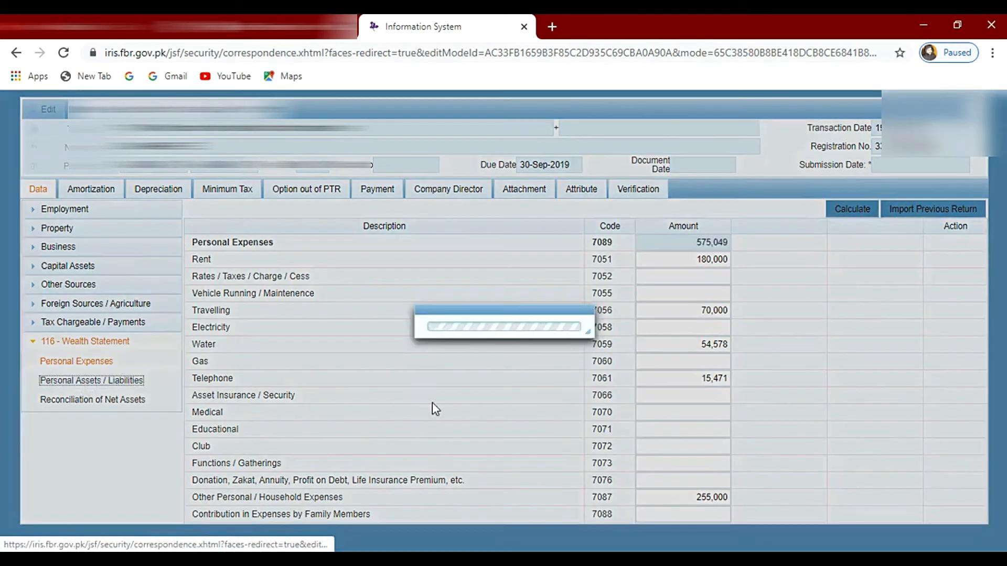
{"action": "scroll", "coordinate": [555, 380], "scroll_direction": "down", "scroll_amount": 1}
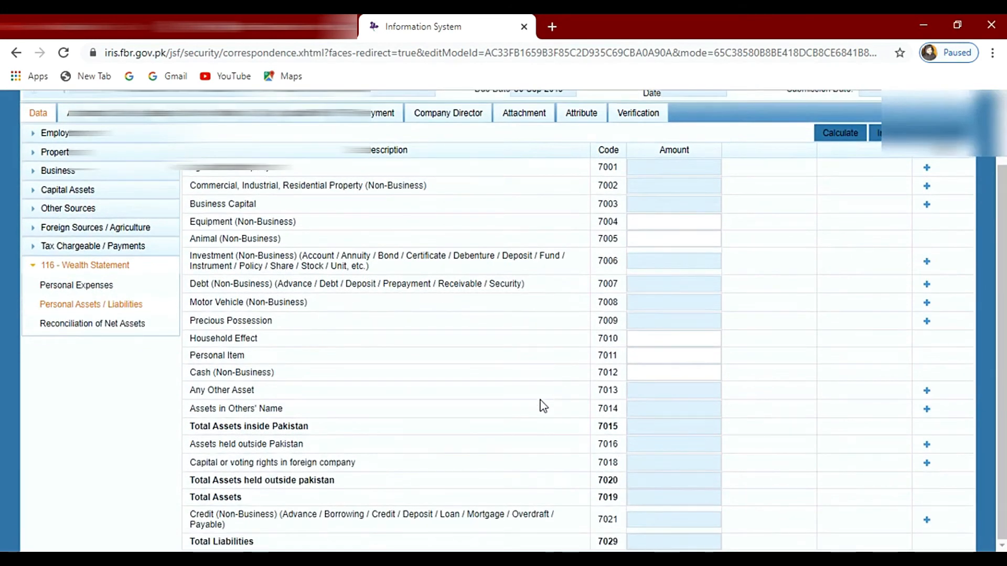
{"action": "scroll", "coordinate": [544, 406], "scroll_direction": "up", "scroll_amount": 1}
{"action": "scroll", "coordinate": [508, 501], "scroll_direction": "down", "scroll_amount": 1}
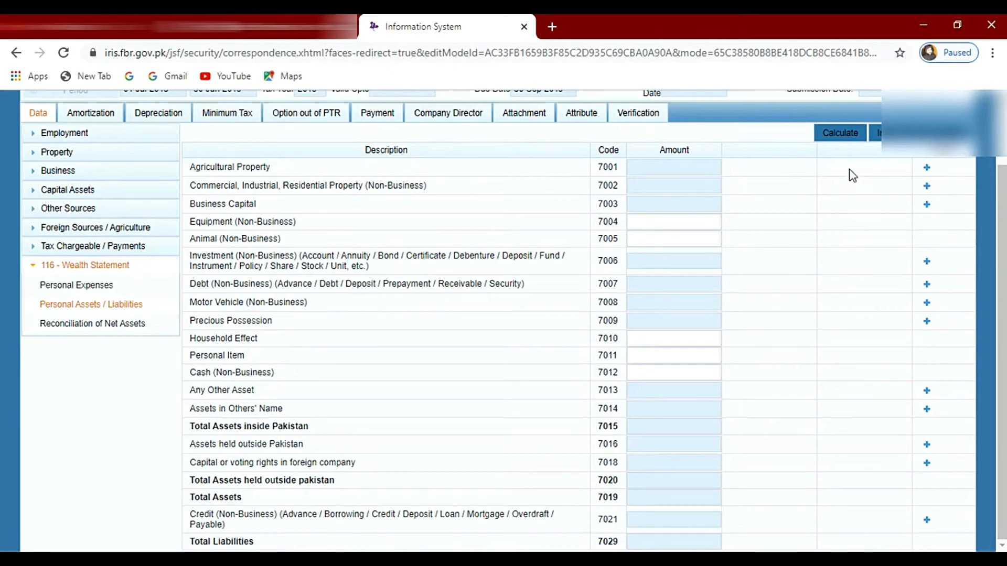
{"action": "left_click", "coordinate": [927, 173]}
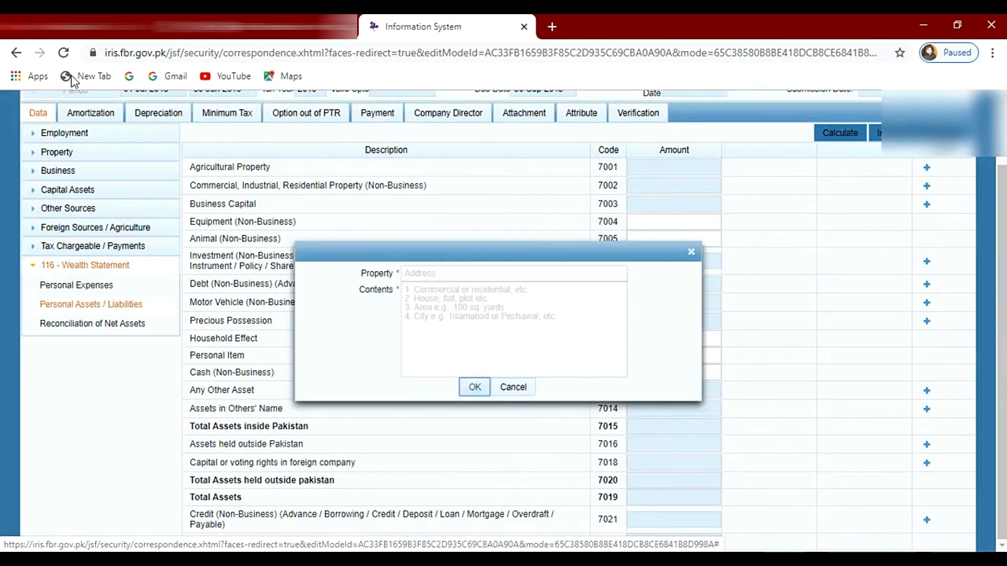
{"action": "left_click", "coordinate": [476, 301]}
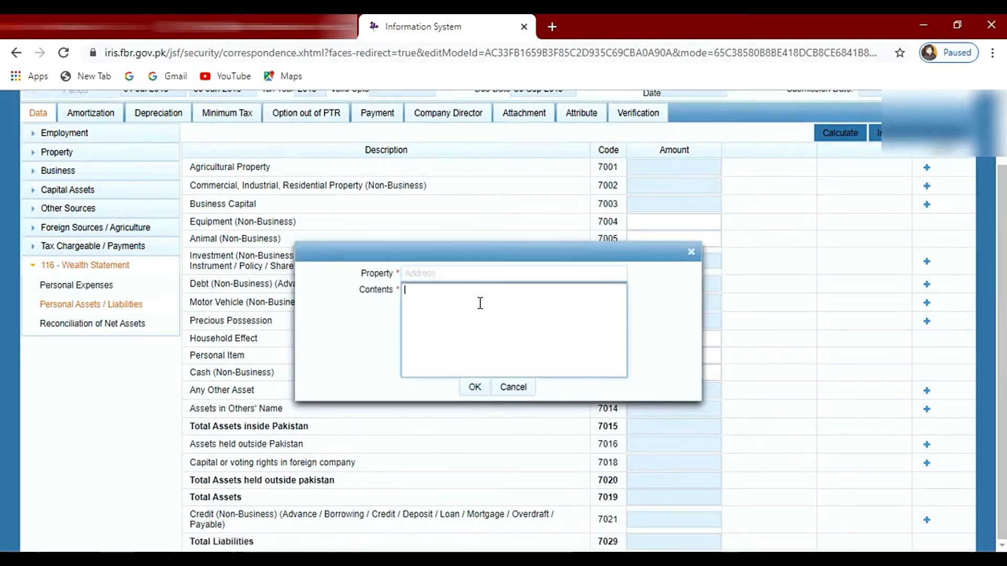
{"action": "left_click", "coordinate": [691, 253]}
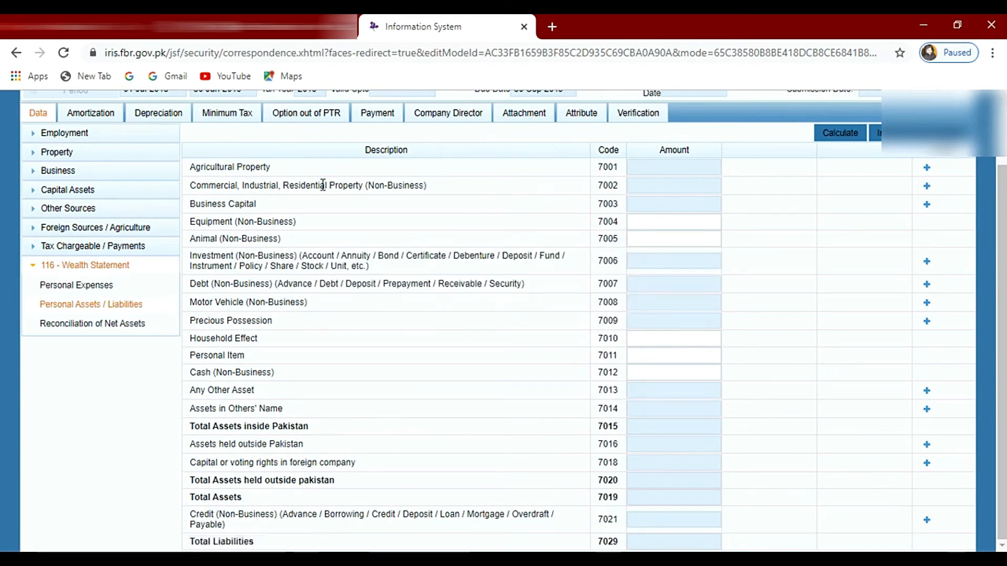
Step: Examine the asset categories, including non-business property, Business Capital, Investment and Motor Vehicle, to see which ones apply
{"action": "left_click_drag", "start_coordinate": [237, 185], "coordinate": [465, 186]}
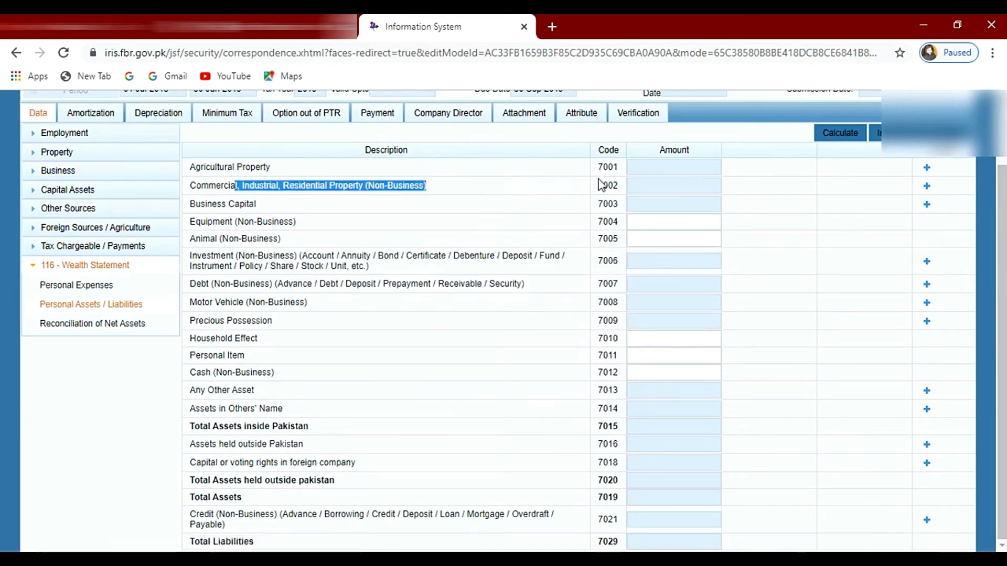
{"action": "left_click", "coordinate": [674, 188]}
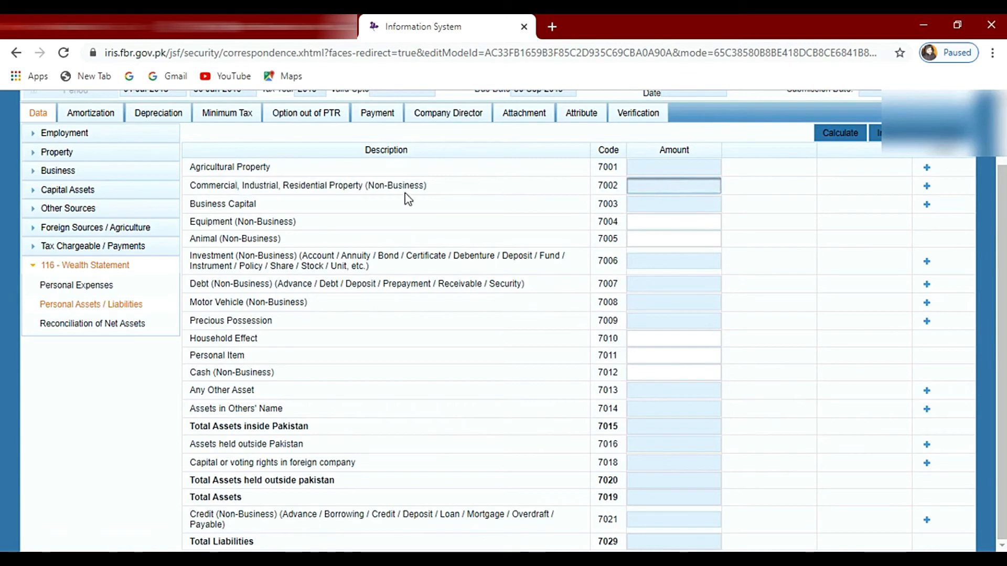
{"action": "left_click_drag", "start_coordinate": [227, 203], "coordinate": [818, 211]}
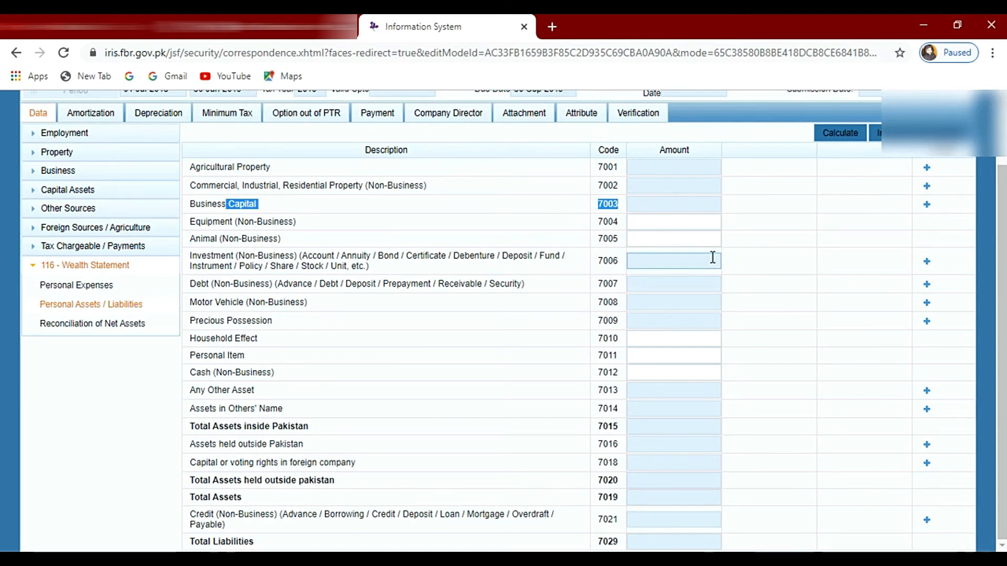
{"action": "left_click_drag", "start_coordinate": [716, 257], "coordinate": [184, 264]}
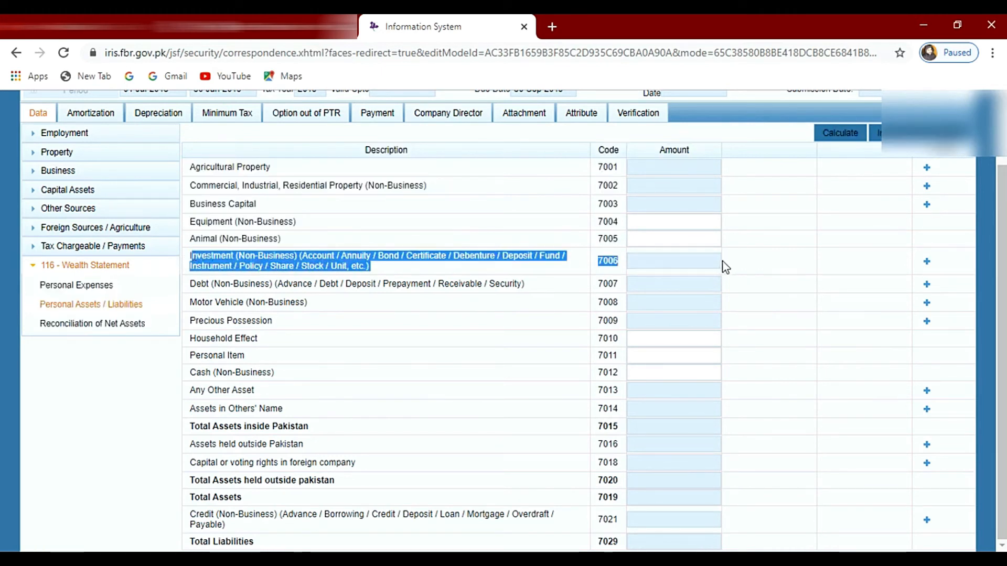
{"action": "left_click", "coordinate": [744, 265]}
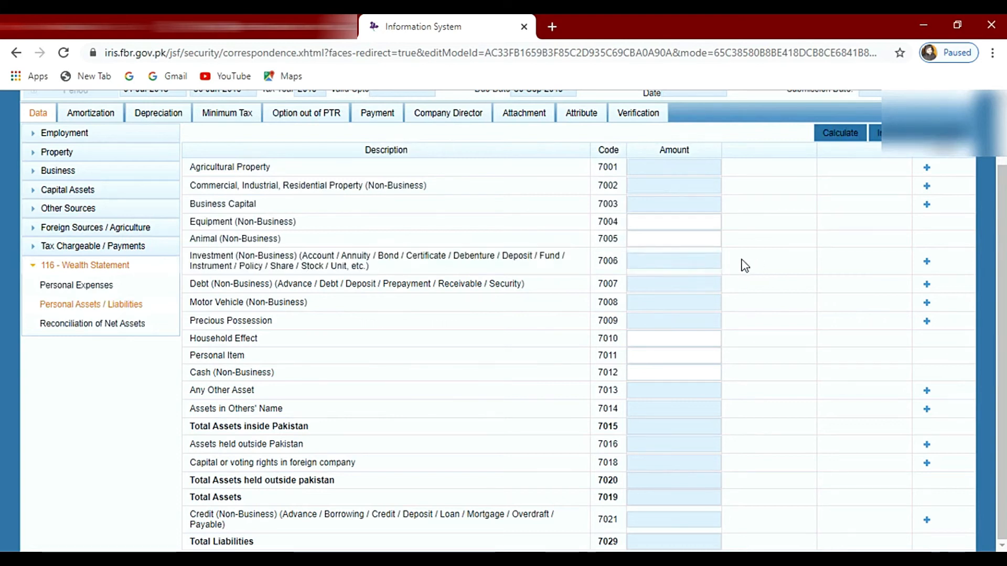
{"action": "left_click", "coordinate": [671, 262]}
{"action": "left_click", "coordinate": [808, 295]}
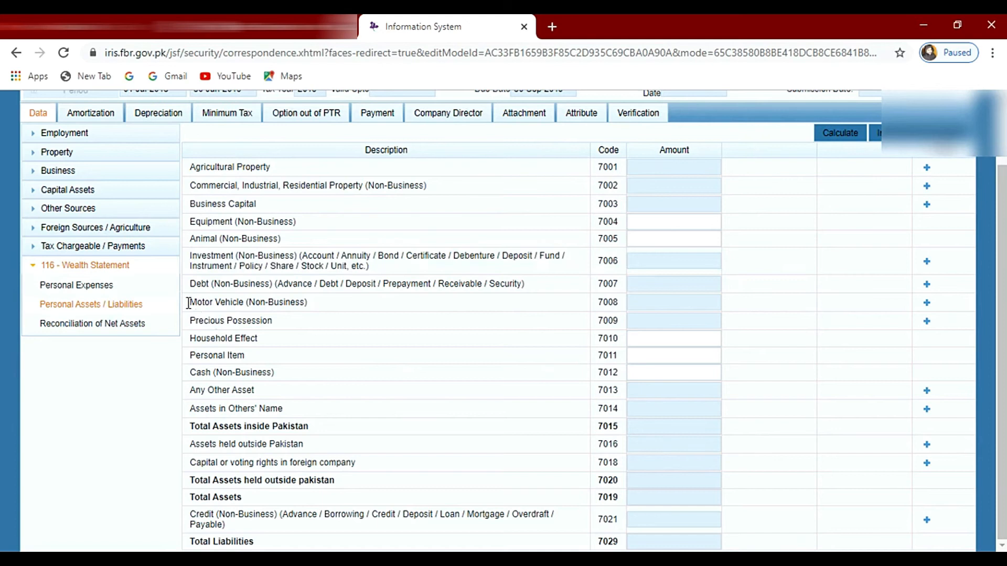
{"action": "left_click_drag", "start_coordinate": [189, 304], "coordinate": [296, 304]}
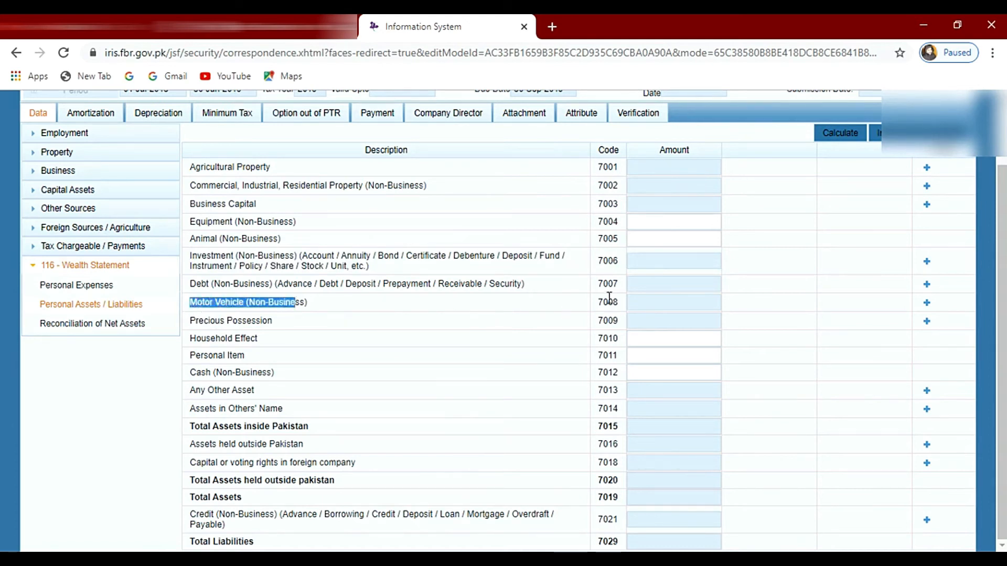
{"action": "left_click", "coordinate": [630, 313]}
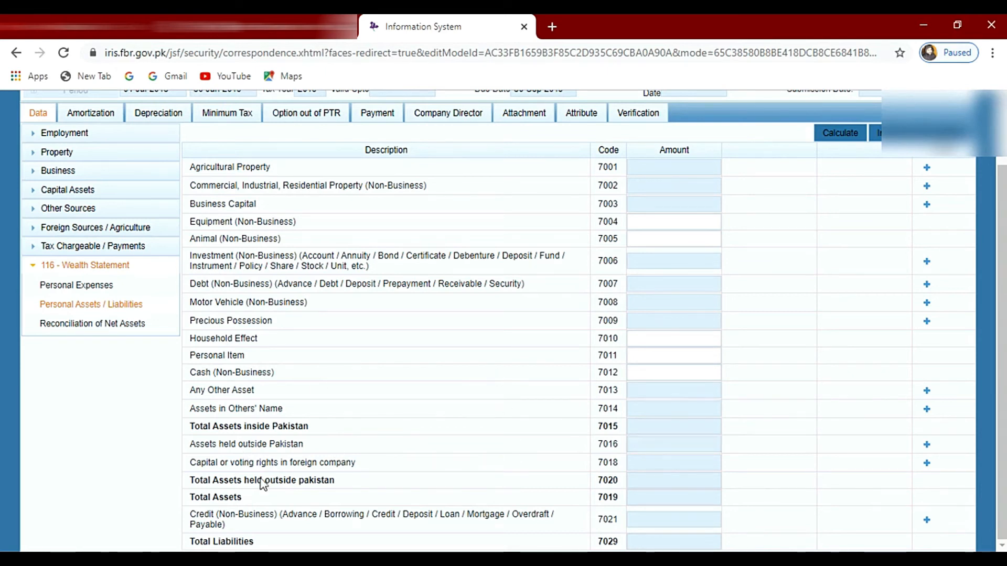
Step: Enter 1,000,000 as the Cash (Non-Business) amount in Personal Assets / Liabilities
{"action": "scroll", "coordinate": [651, 302], "scroll_direction": "up", "scroll_amount": 2}
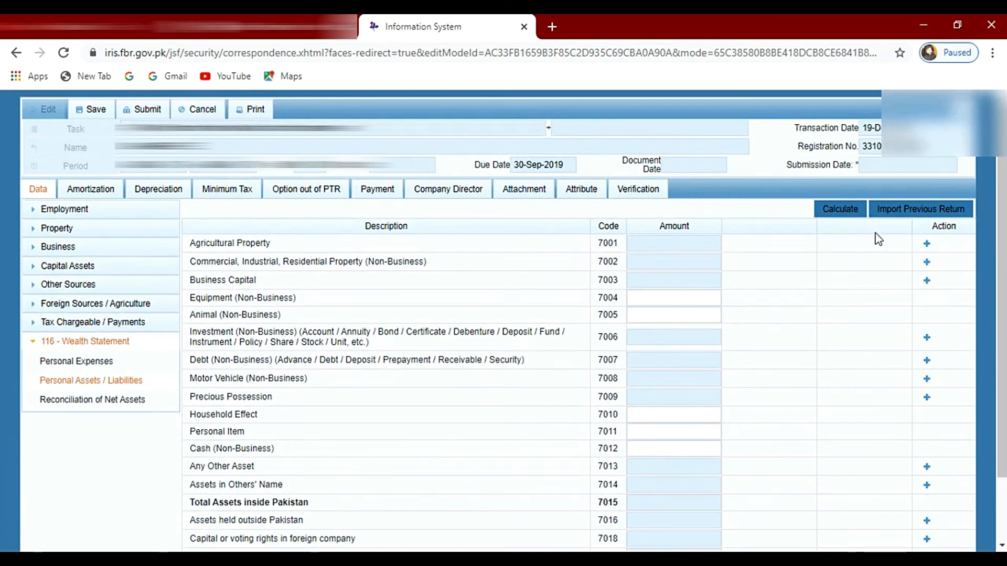
{"action": "scroll", "coordinate": [554, 519], "scroll_direction": "down", "scroll_amount": 2}
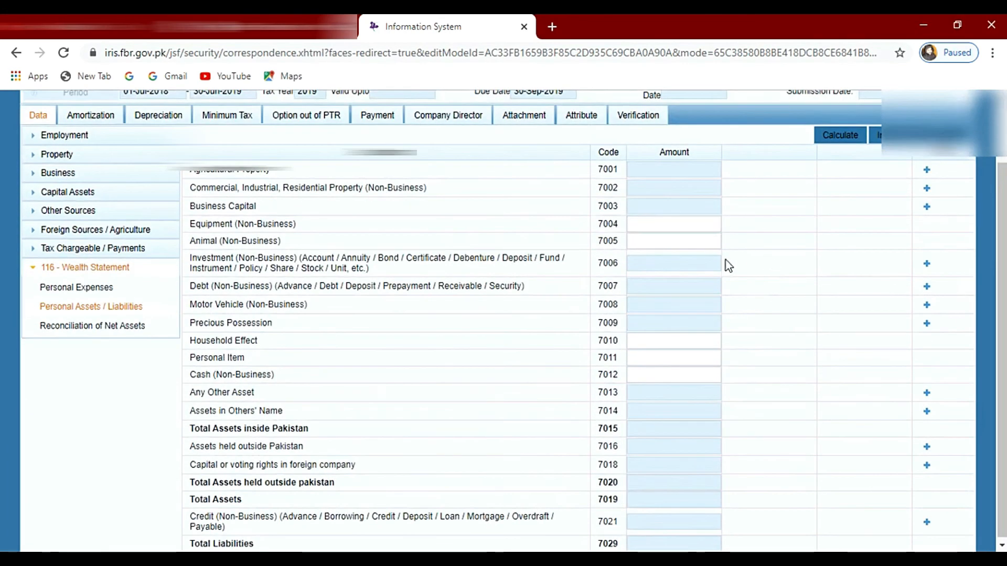
{"action": "left_click", "coordinate": [674, 376]}
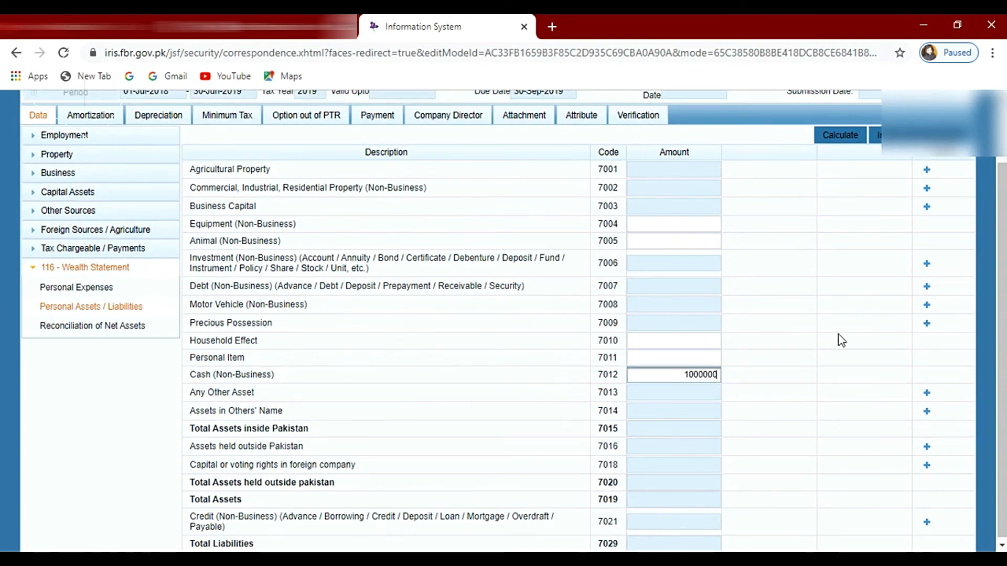
{"action": "left_click", "coordinate": [757, 379]}
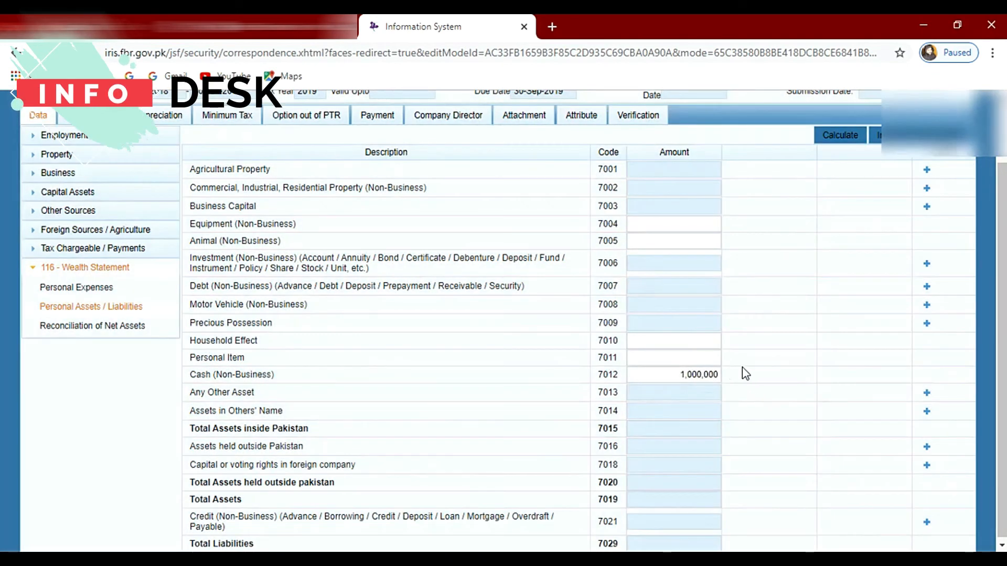
Step: Enter 520,000 as the Personal Item amount in Personal Assets / Liabilities
{"action": "left_click", "coordinate": [673, 356]}
{"action": "left_click", "coordinate": [667, 339]}
{"action": "left_click", "coordinate": [663, 351]}
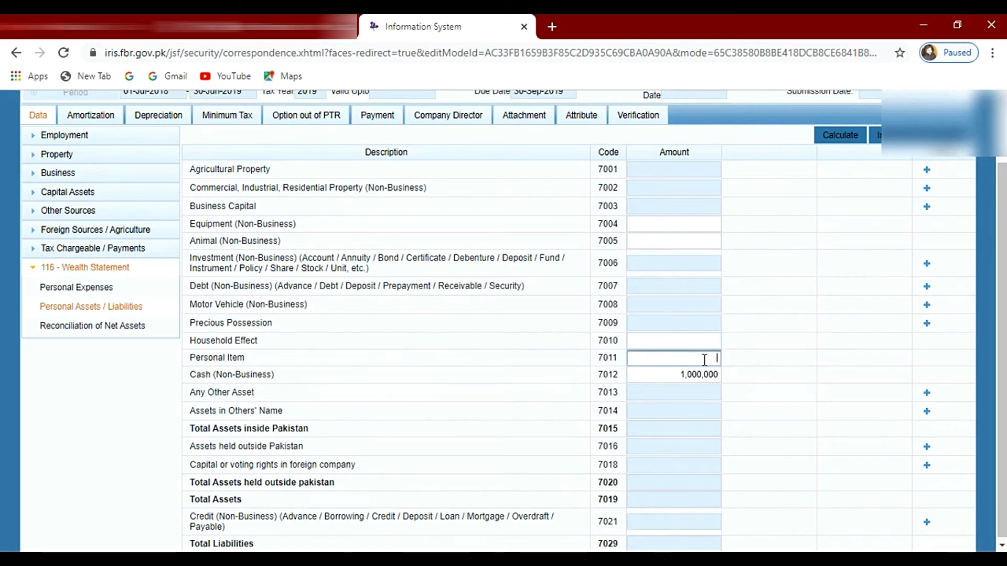
{"action": "type", "text": "520000"}
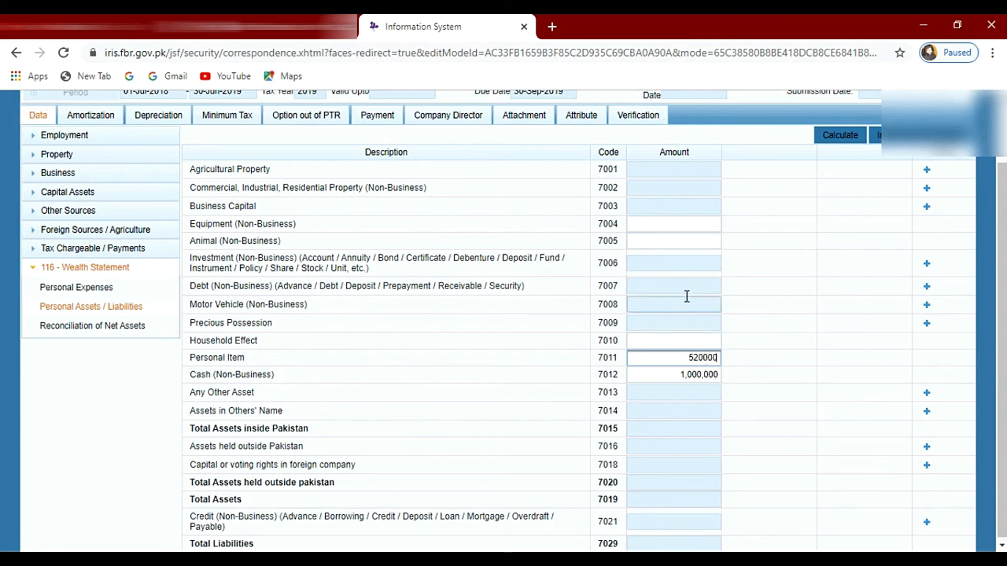
Step: Start a new Motor Vehicle (Non-Business) entry and fill in the vehicle's registration number
{"action": "left_click", "coordinate": [926, 305]}
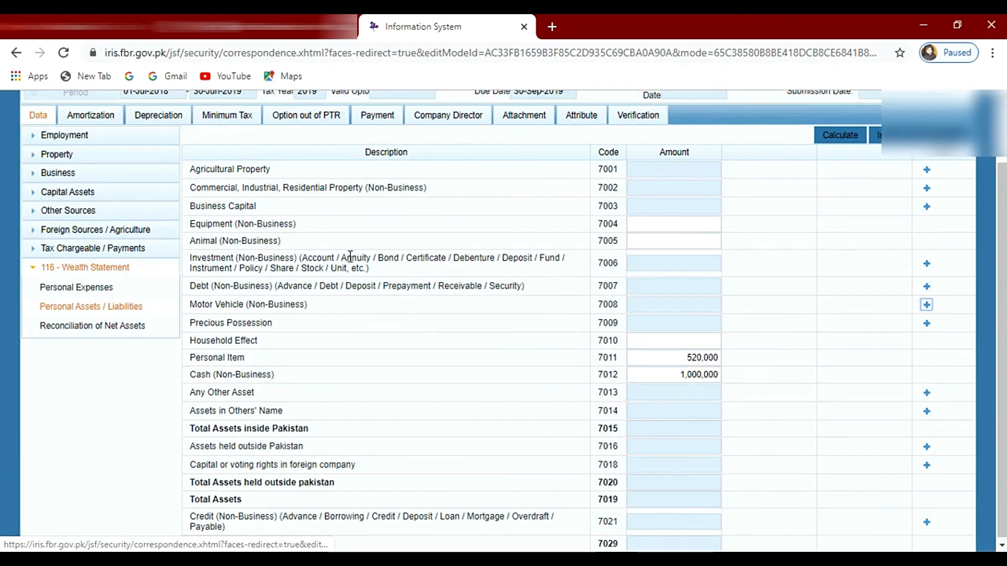
{"action": "left_click", "coordinate": [928, 305]}
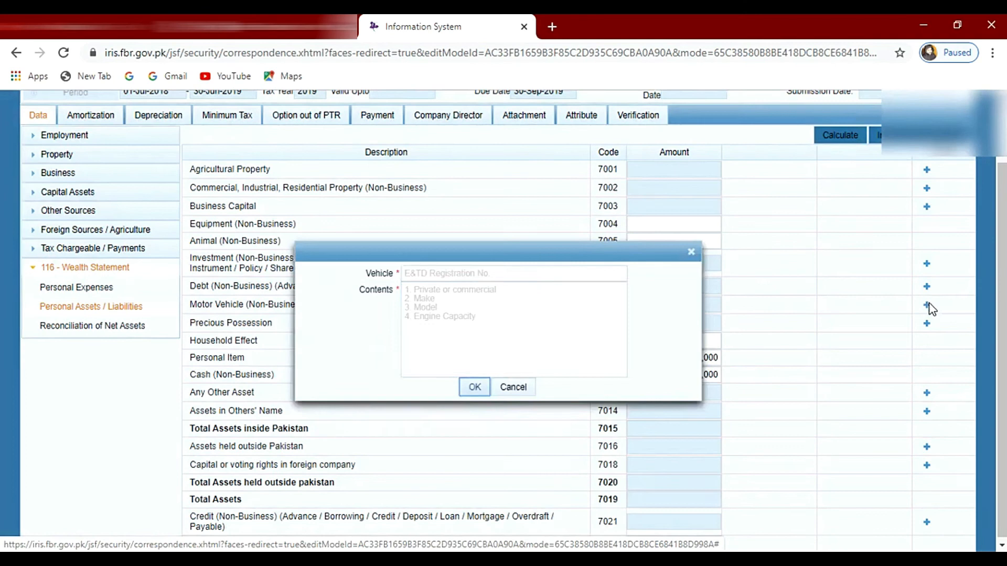
{"action": "left_click", "coordinate": [409, 273]}
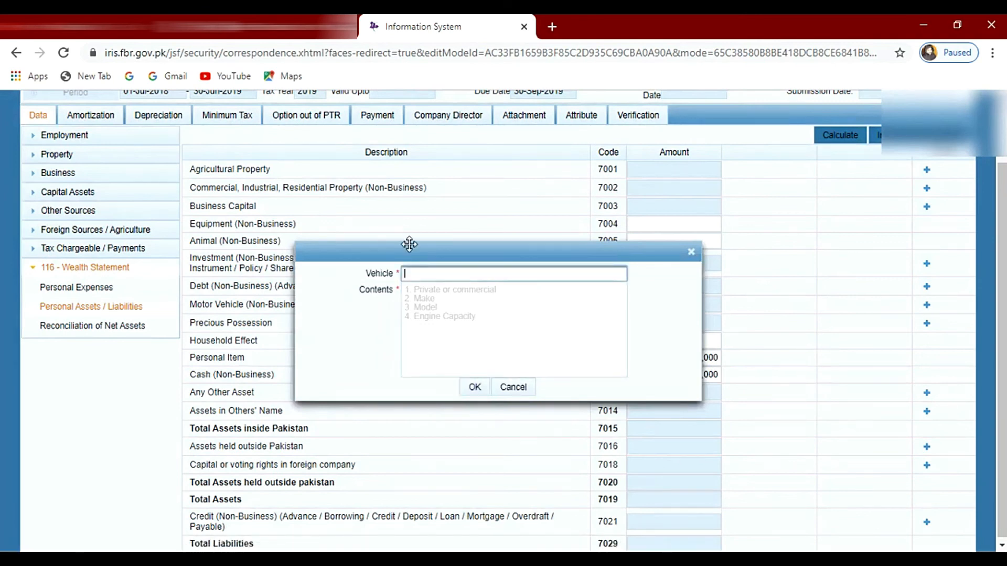
{"action": "type", "text": "FDM-"}
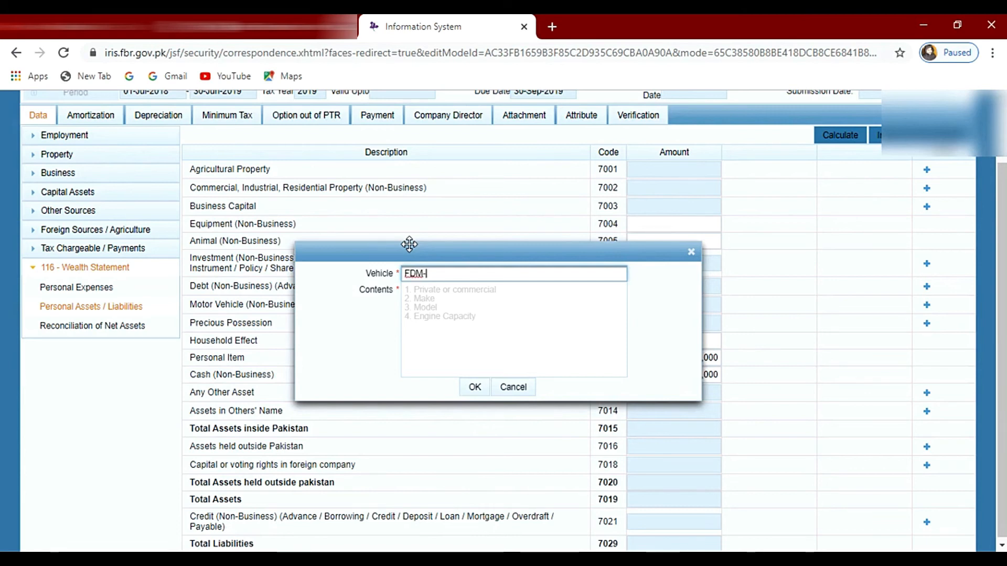
{"action": "type", "text": "5656"}
{"action": "key", "text": "Tab"}
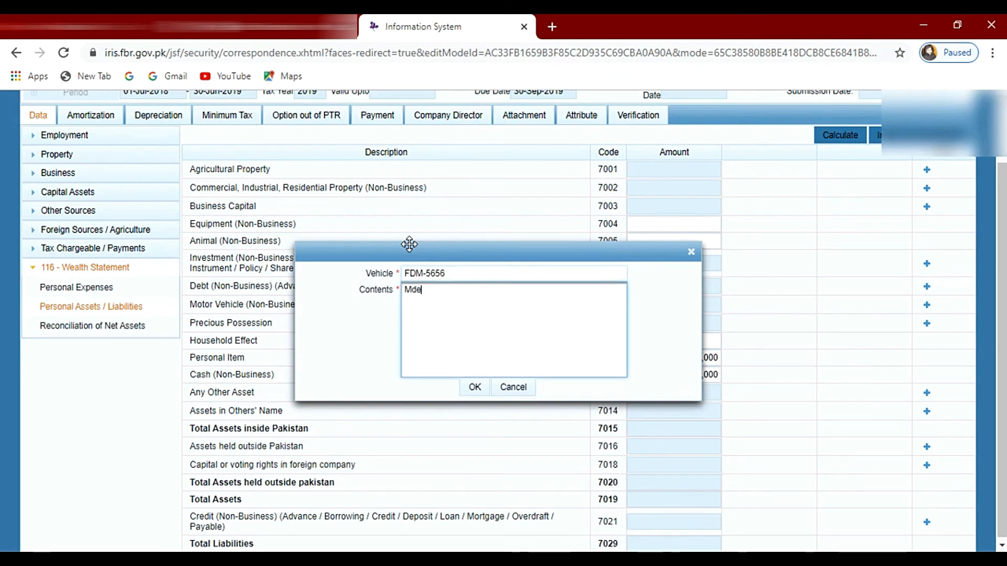
Step: Describe the vehicle's contents as Model 2017, CD 70 Honda, and add the entry to the assets
{"action": "type", "text": "Model 2017"}
{"action": "key", "text": "Return"}
{"action": "type", "text": "CD 70 Honda"}
{"action": "left_click", "coordinate": [475, 386]}
Step: Enter 50,000 as the amount for the CD 70 Honda motor vehicle and calculate the asset totals
{"action": "left_click", "coordinate": [705, 327]}
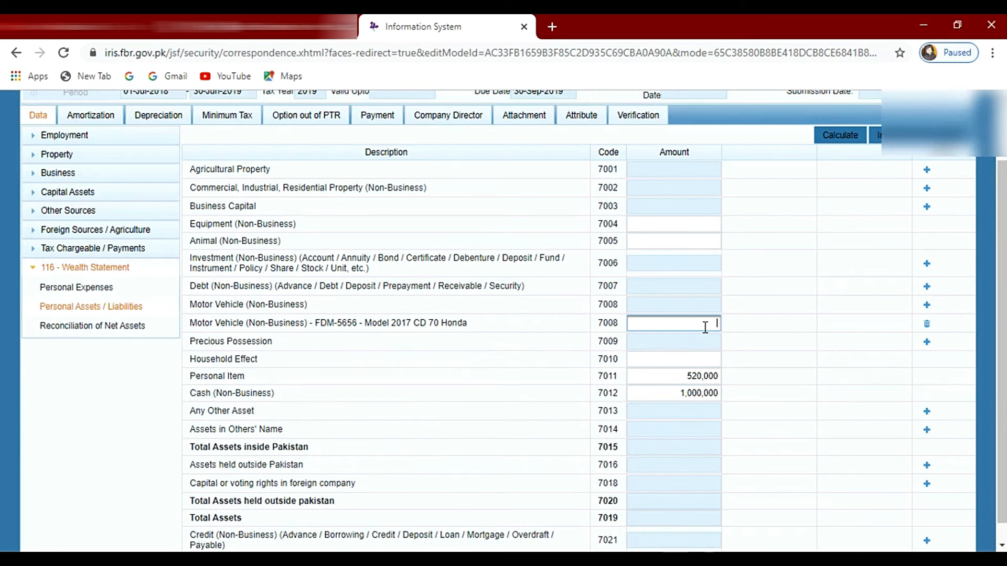
{"action": "type", "text": "50000"}
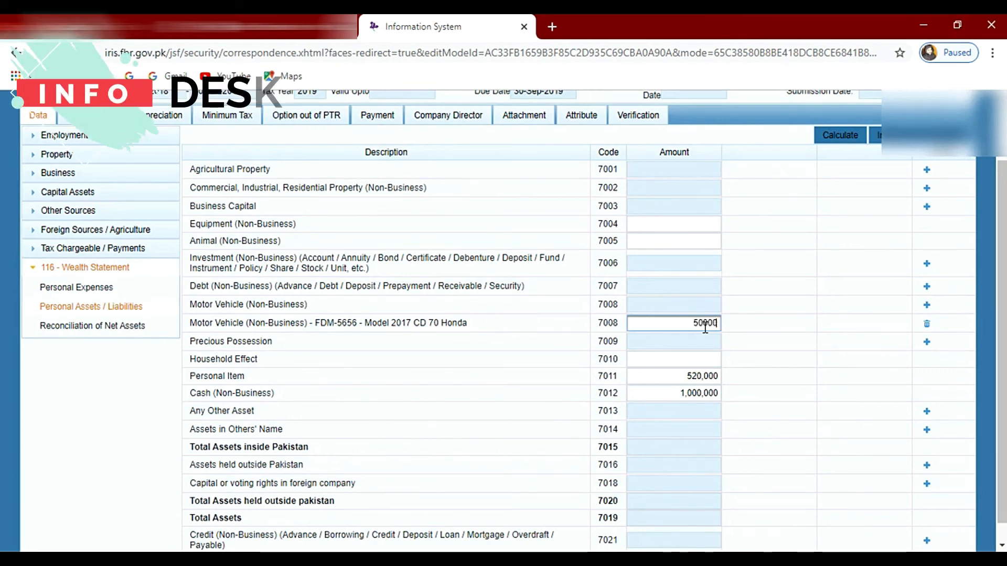
{"action": "left_click", "coordinate": [760, 338]}
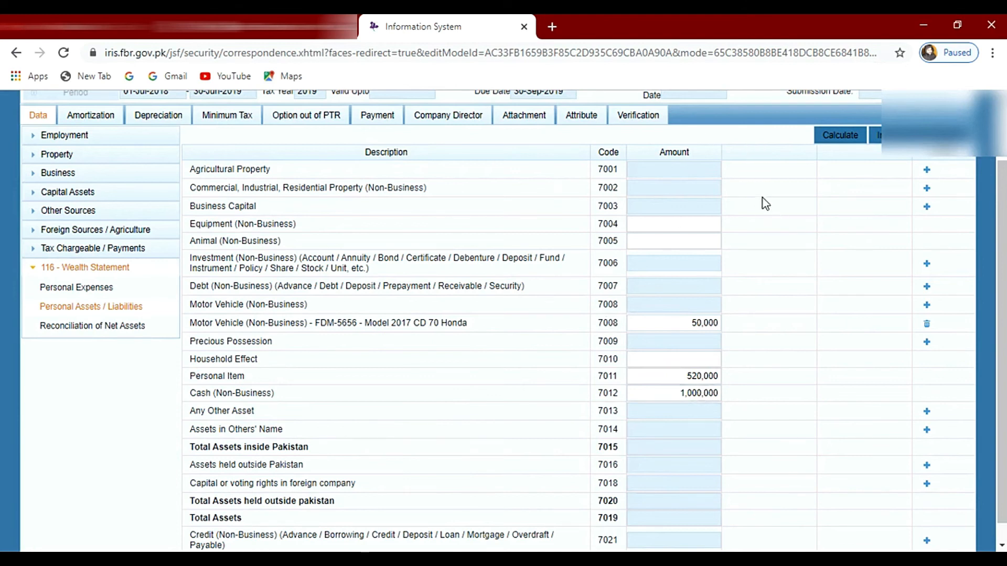
{"action": "left_click", "coordinate": [829, 139]}
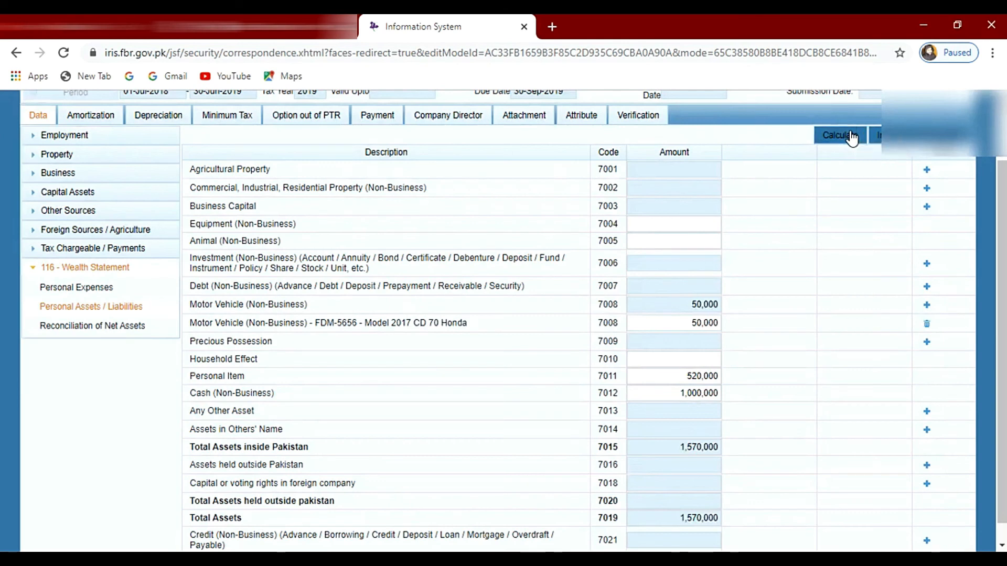
Step: Check the calculated Total Assets amount in Personal Assets / Liabilities
{"action": "scroll", "coordinate": [768, 345], "scroll_direction": "down", "scroll_amount": 1}
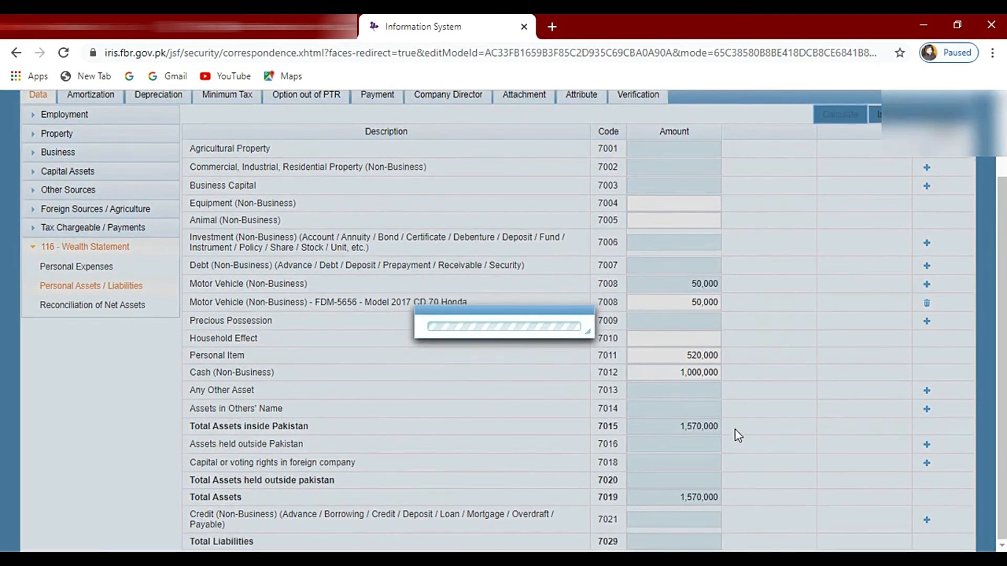
{"action": "left_click_drag", "start_coordinate": [670, 501], "coordinate": [718, 501]}
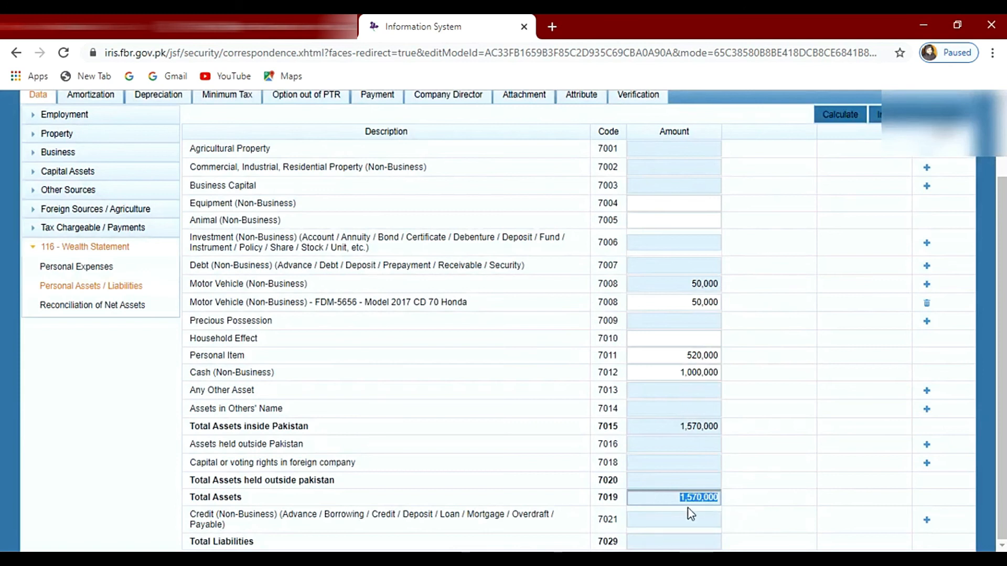
{"action": "left_click", "coordinate": [795, 370]}
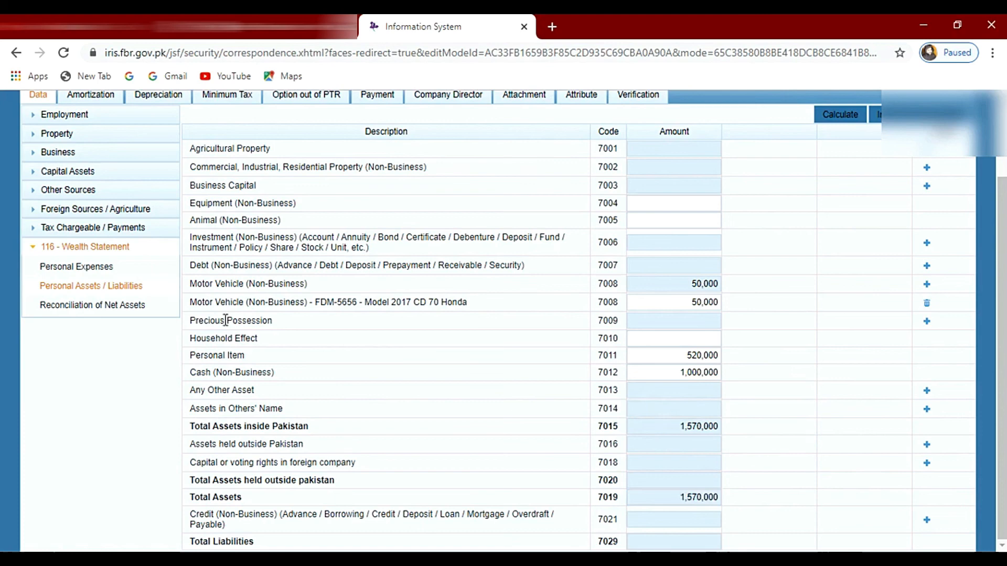
{"action": "scroll", "coordinate": [225, 320], "scroll_direction": "up", "scroll_amount": 2}
{"action": "scroll", "coordinate": [266, 331], "scroll_direction": "down", "scroll_amount": 2}
Step: Open the Reconciliation of Net Assets section and check the Unreconciled Amount
{"action": "left_click", "coordinate": [77, 306]}
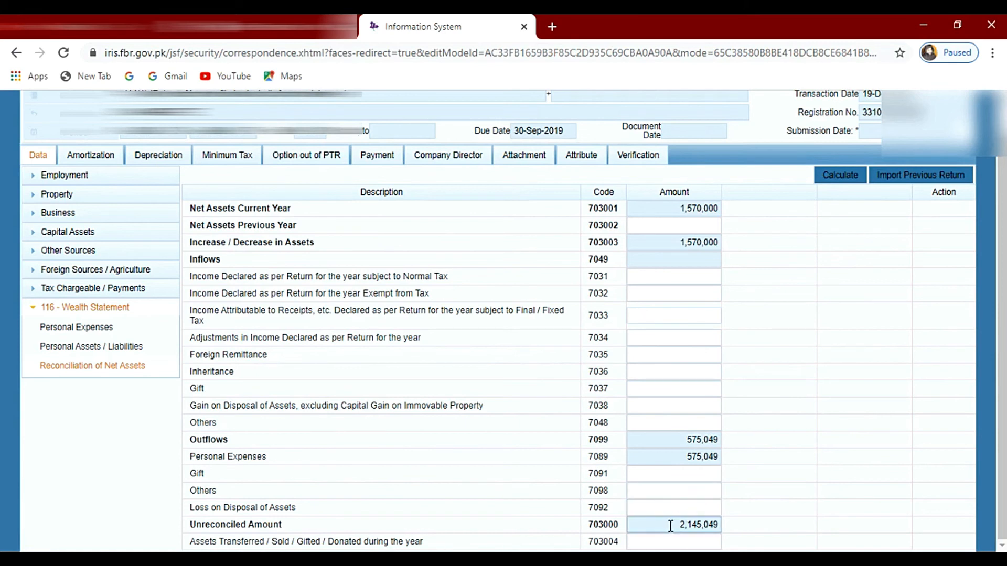
{"action": "left_click_drag", "start_coordinate": [678, 524], "coordinate": [712, 528]}
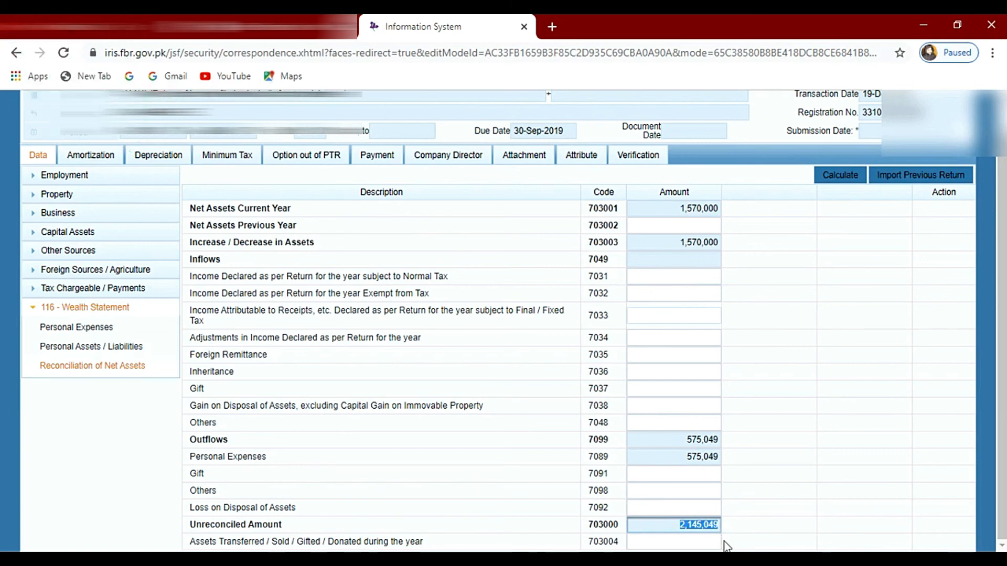
{"action": "left_click", "coordinate": [796, 402]}
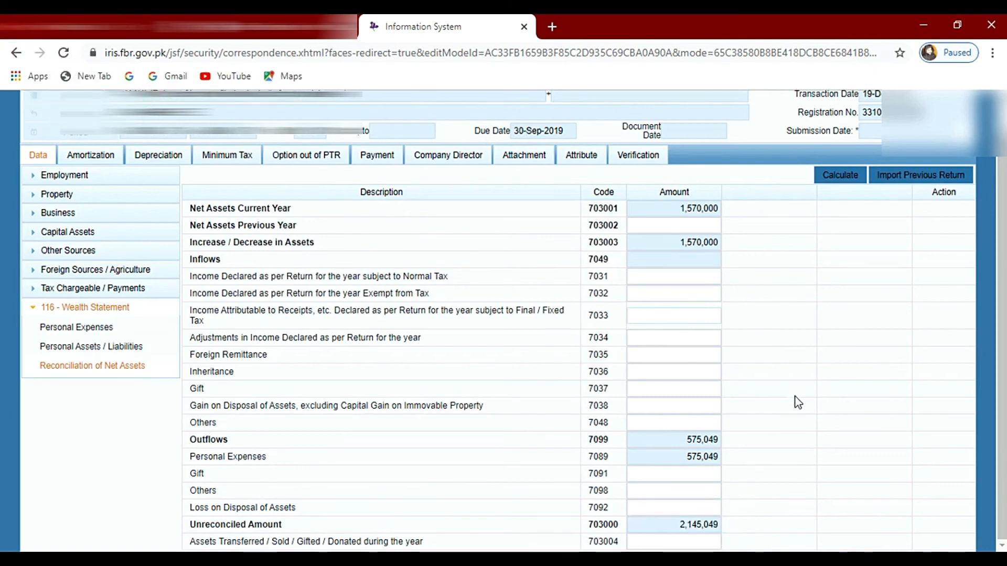
Step: Enter 772,000 as the Income Declared as per Return subject to Normal Tax and calculate the reconciliation
{"action": "left_click", "coordinate": [670, 276]}
{"action": "right_click", "coordinate": [646, 282]}
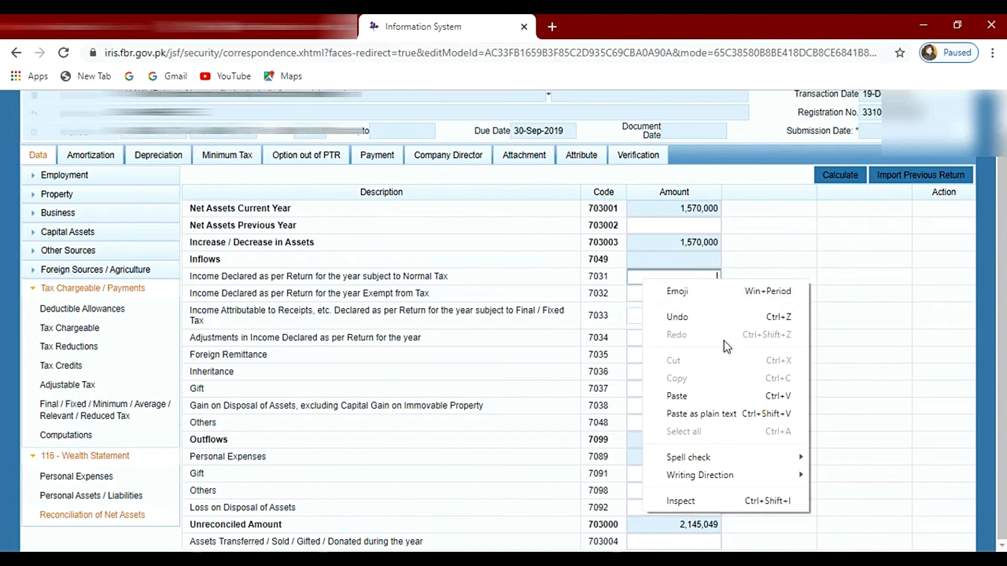
{"action": "left_click", "coordinate": [678, 396]}
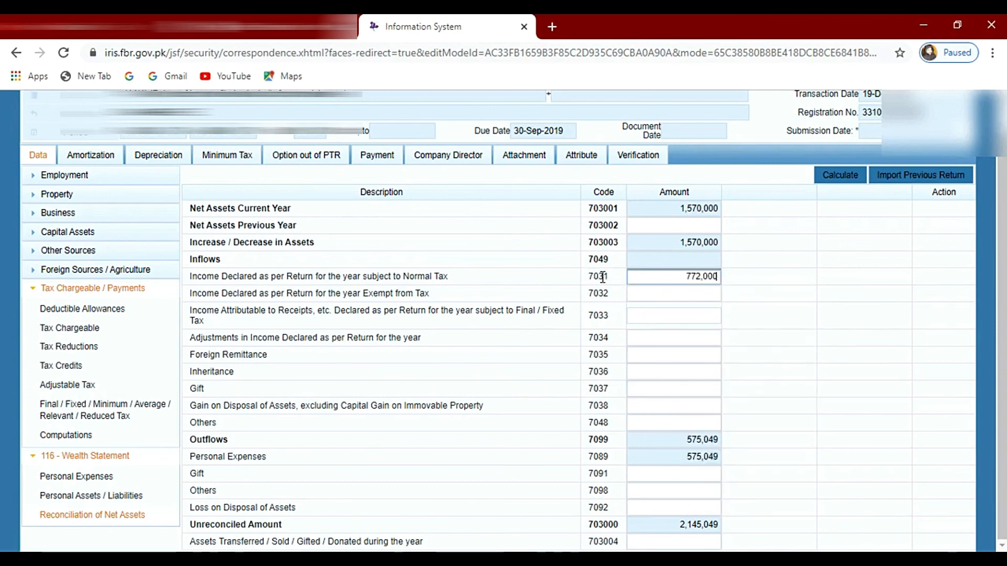
{"action": "left_click", "coordinate": [687, 315]}
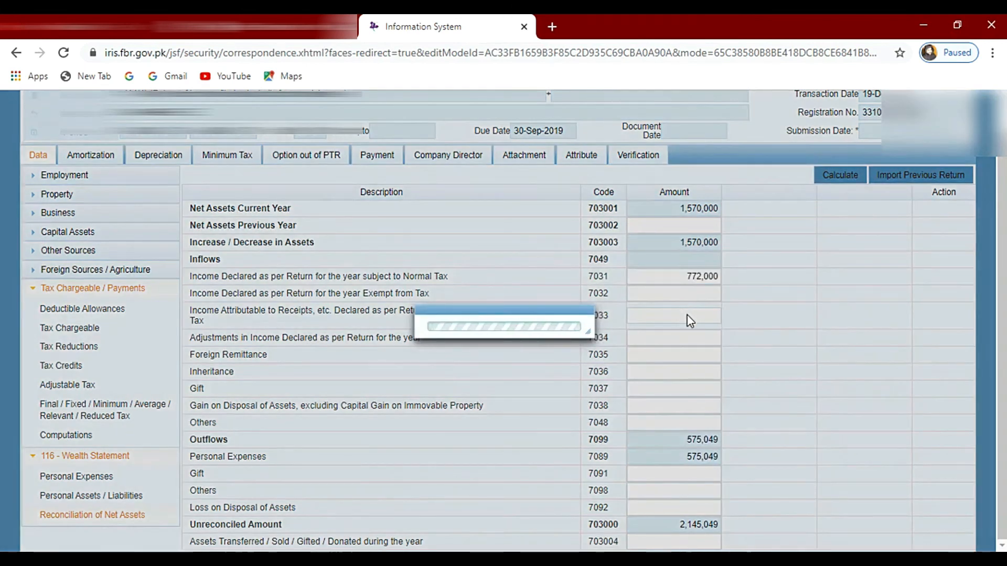
{"action": "left_click", "coordinate": [682, 277]}
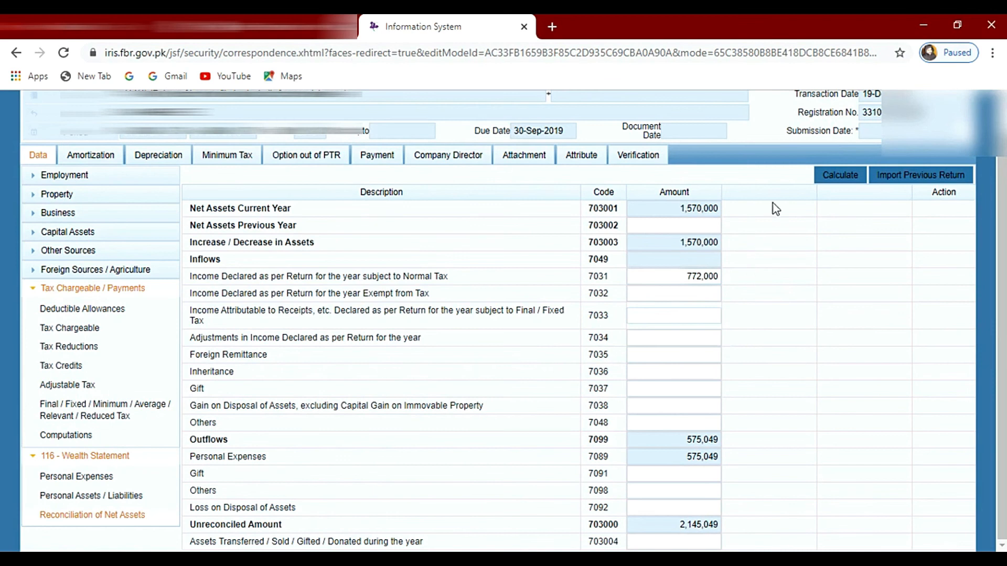
{"action": "left_click", "coordinate": [827, 176]}
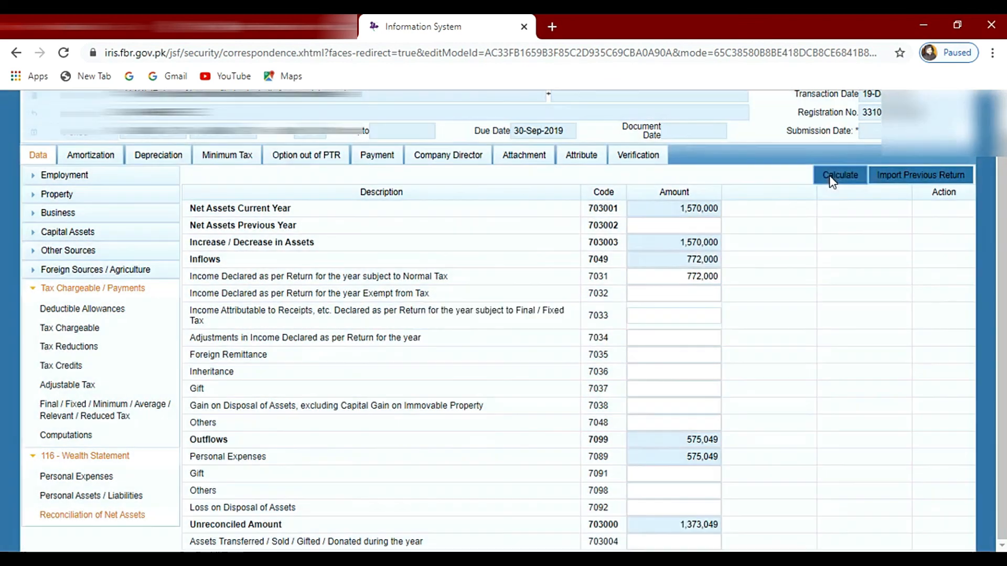
{"action": "left_click", "coordinate": [829, 175]}
Step: Copy the Unreconciled Amount of 1,373,049 into the Net Assets Previous Year amount
{"action": "left_click_drag", "start_coordinate": [680, 524], "coordinate": [722, 522]}
{"action": "right_click", "coordinate": [691, 526]}
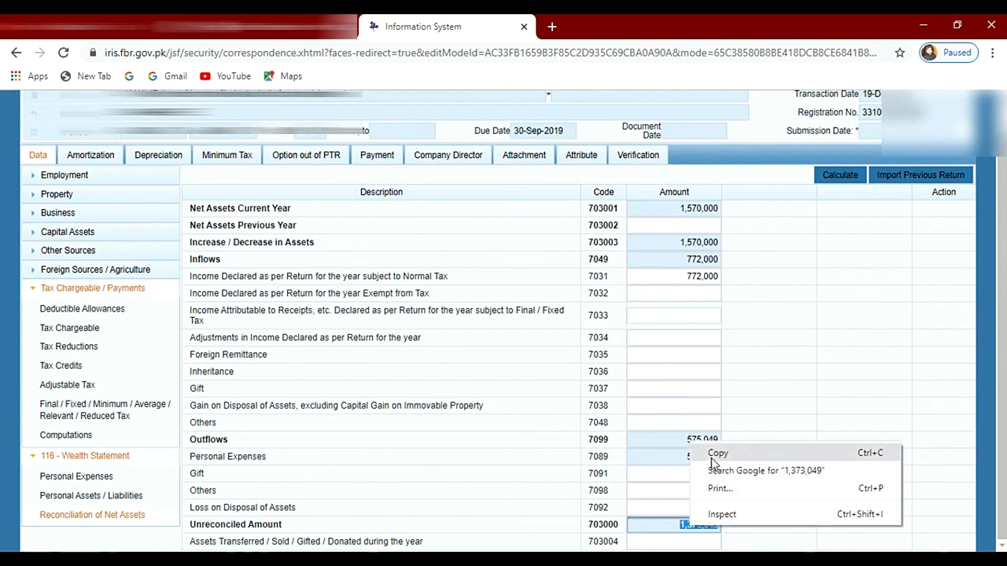
{"action": "left_click", "coordinate": [720, 450]}
{"action": "double_click", "coordinate": [648, 239]}
{"action": "left_click", "coordinate": [658, 226]}
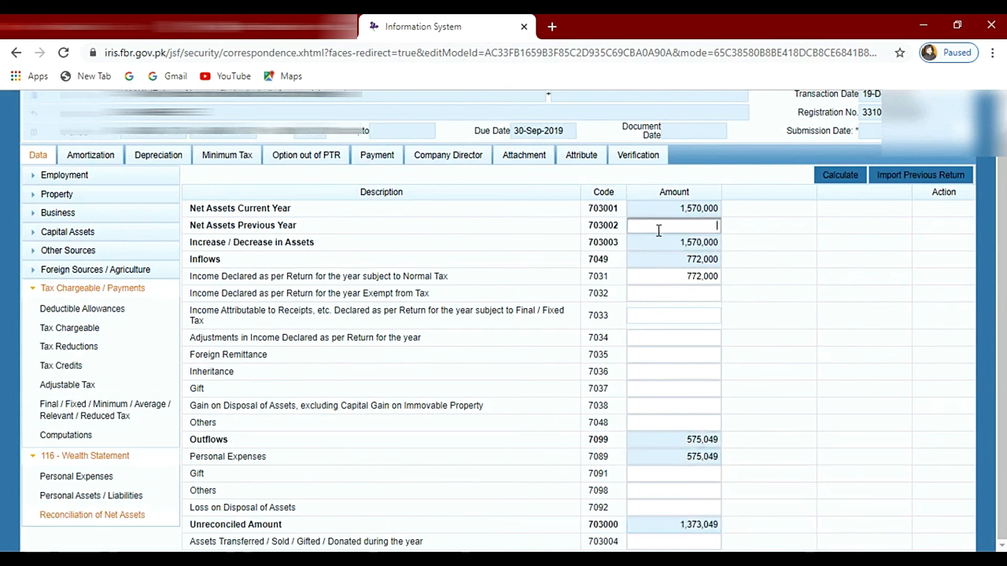
{"action": "right_click", "coordinate": [659, 227]}
{"action": "left_click", "coordinate": [709, 346]}
Step: Recalculate the net assets reconciliation and check the Unreconciled Amount
{"action": "left_click", "coordinate": [838, 176]}
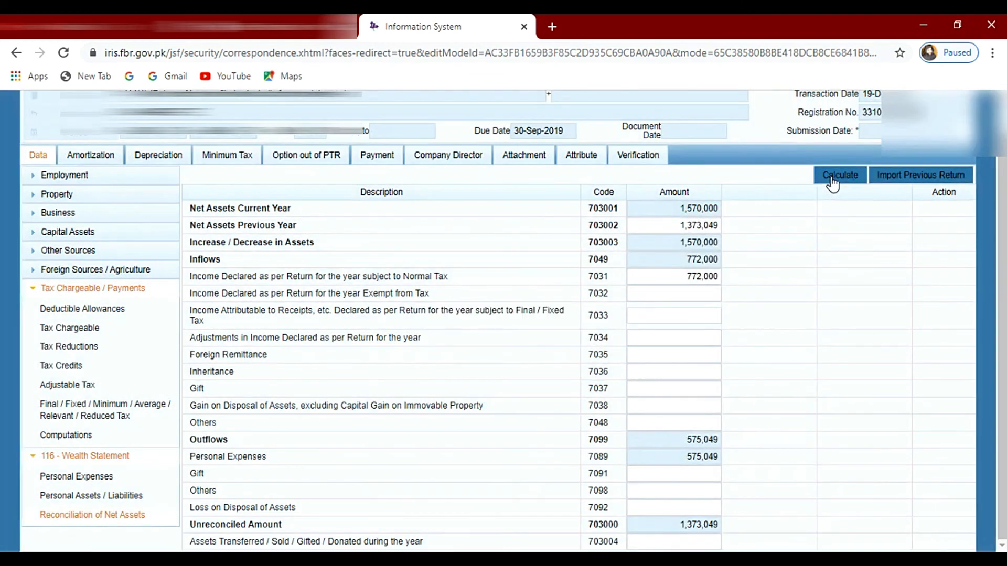
{"action": "left_click", "coordinate": [677, 391]}
{"action": "left_click", "coordinate": [842, 176]}
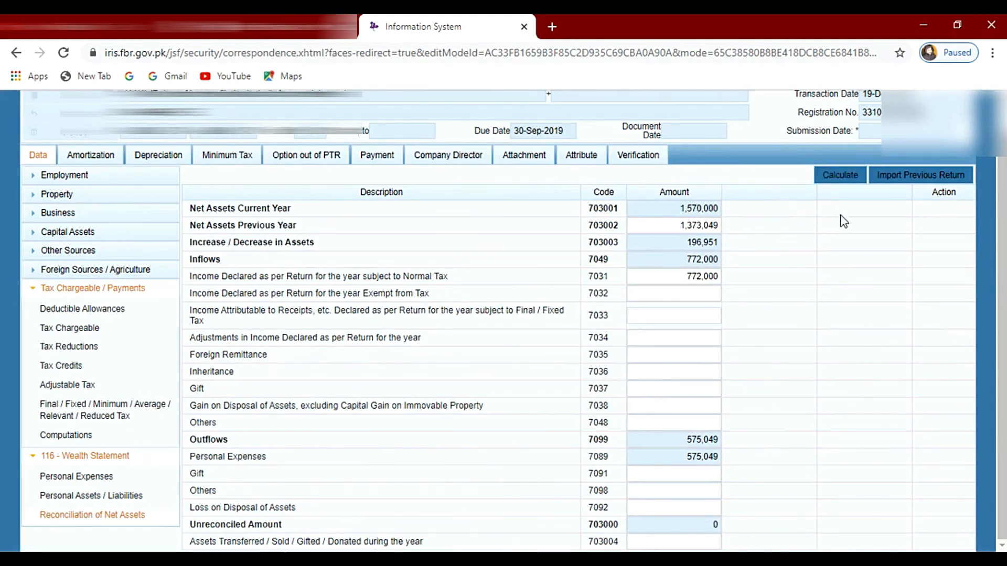
{"action": "left_click", "coordinate": [839, 175]}
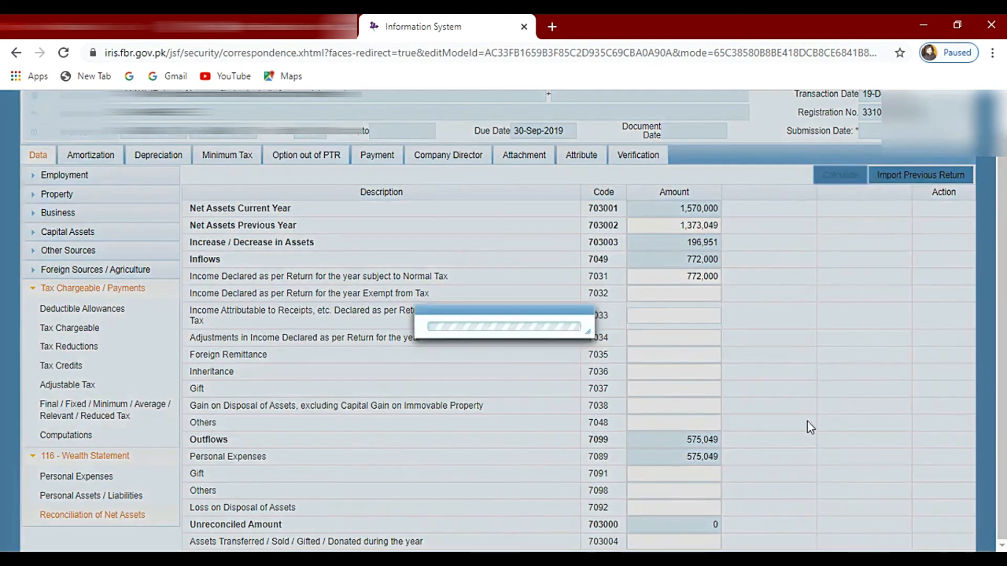
{"action": "left_click_drag", "start_coordinate": [179, 526], "coordinate": [721, 526]}
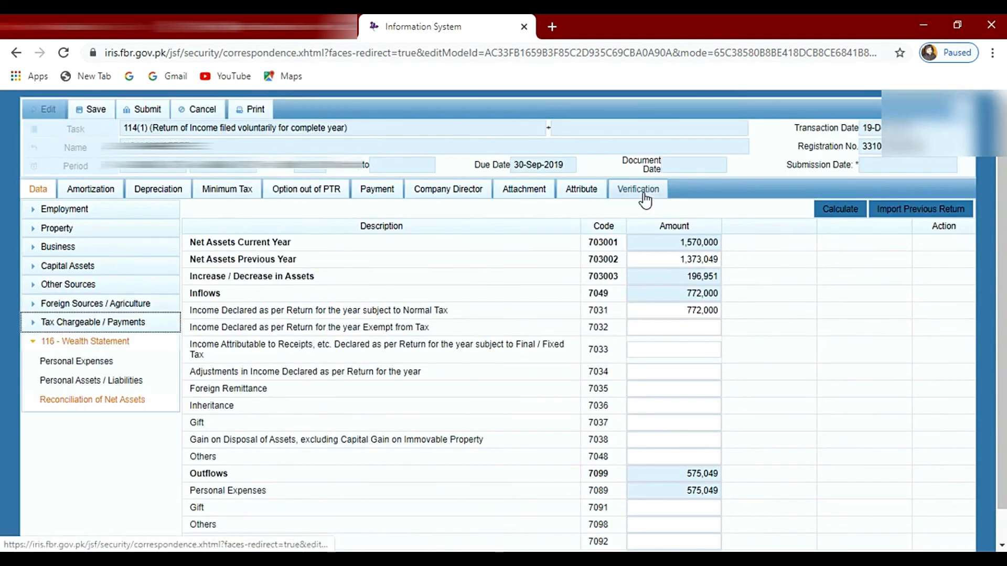
Step: Open the return's Verification declaration and enter the taxpayer's PIN for verification
{"action": "left_click", "coordinate": [637, 193]}
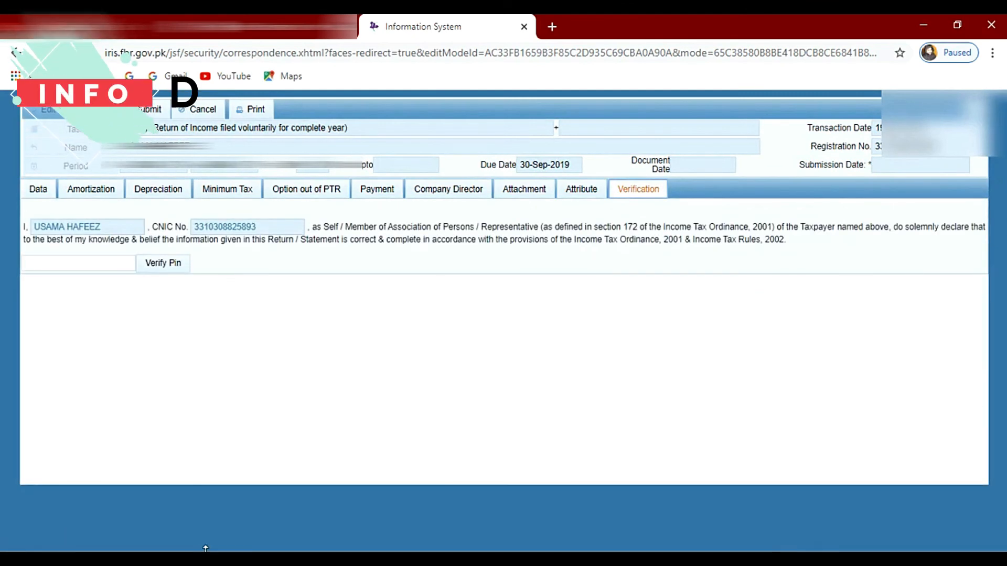
{"action": "left_click", "coordinate": [74, 261]}
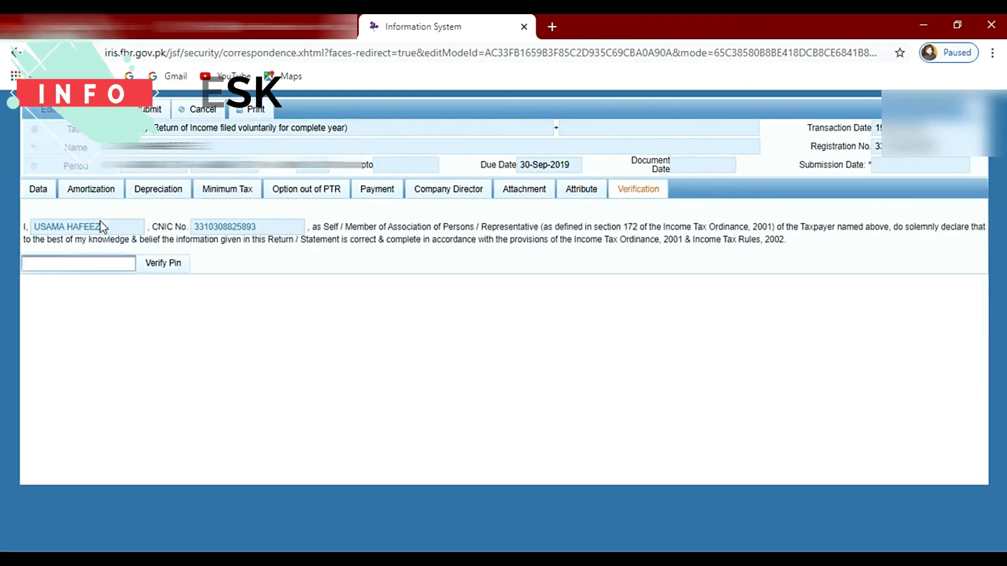
{"action": "type", "text": "1"}
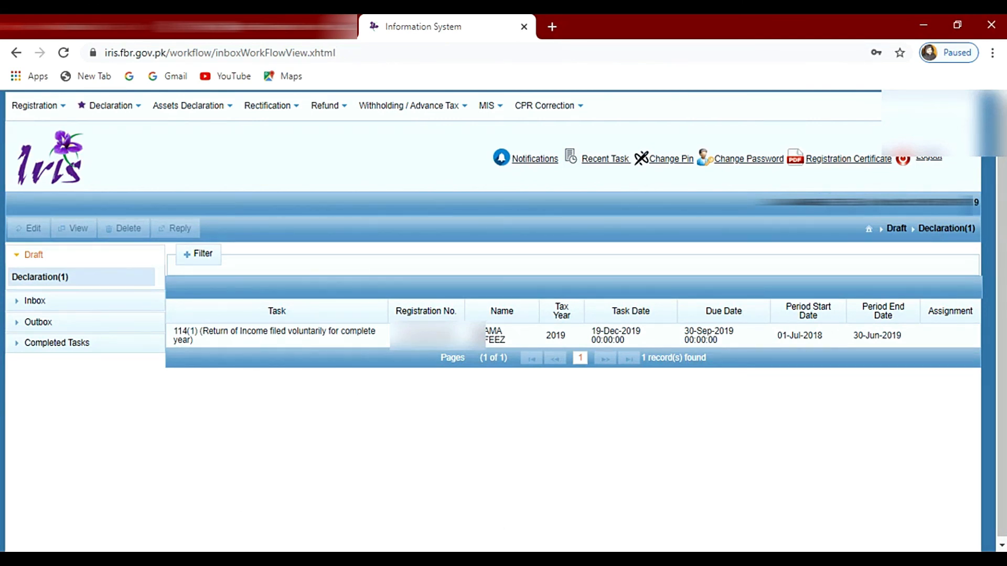
{"action": "left_click", "coordinate": [487, 529]}
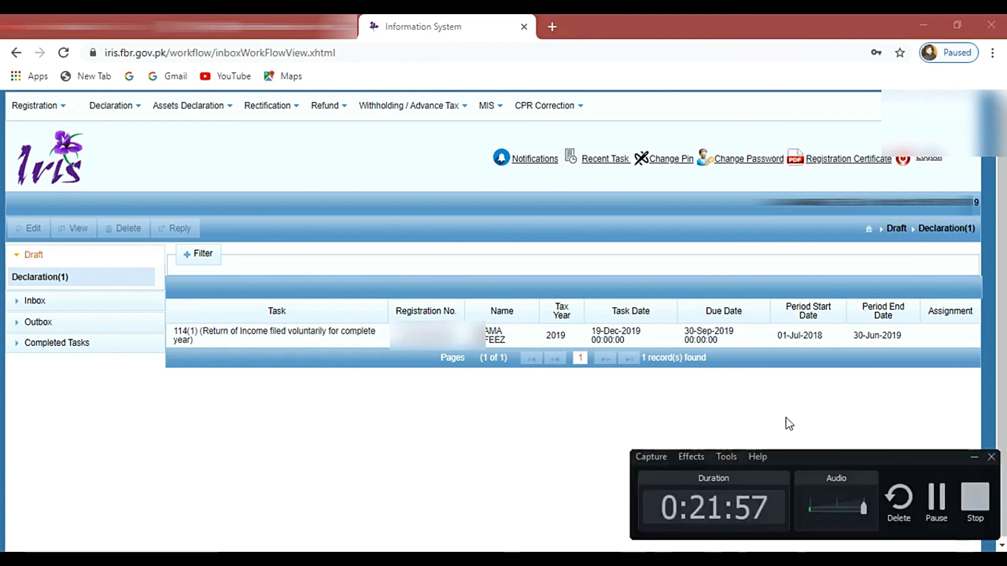